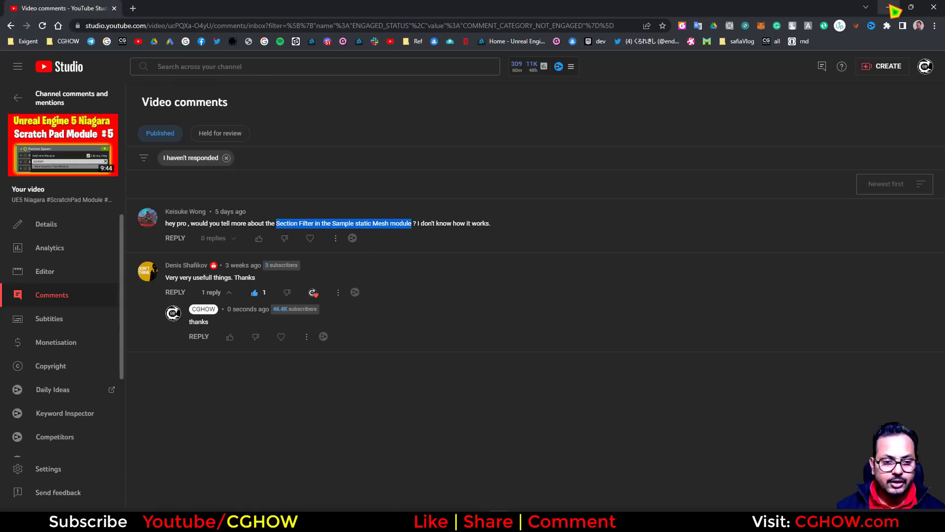
Step: Switch to Unreal Engine, search the whole Content folder's static meshes for "car", and open the red car mesh
{"action": "left_click", "coordinate": [894, 9]}
{"action": "right_click", "coordinate": [331, 420]}
{"action": "mouse_move", "coordinate": [335, 393]}
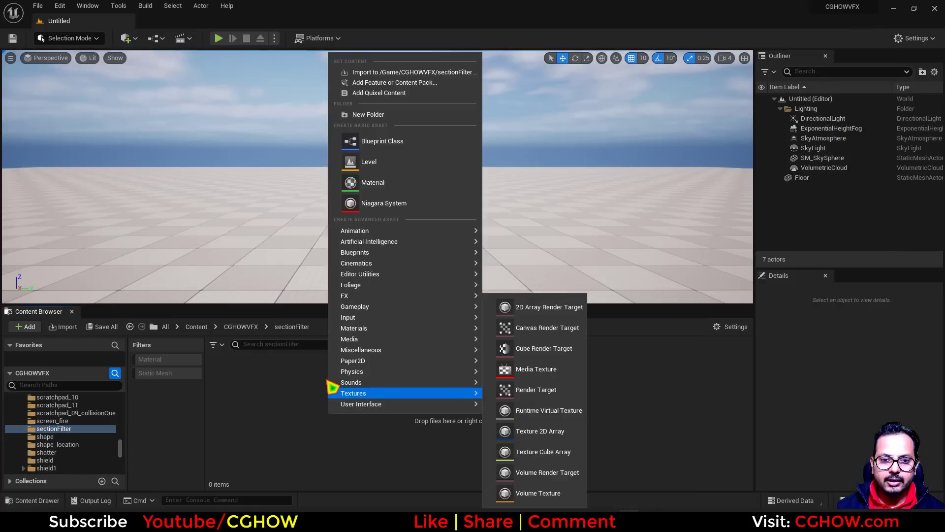
{"action": "left_click", "coordinate": [255, 400]}
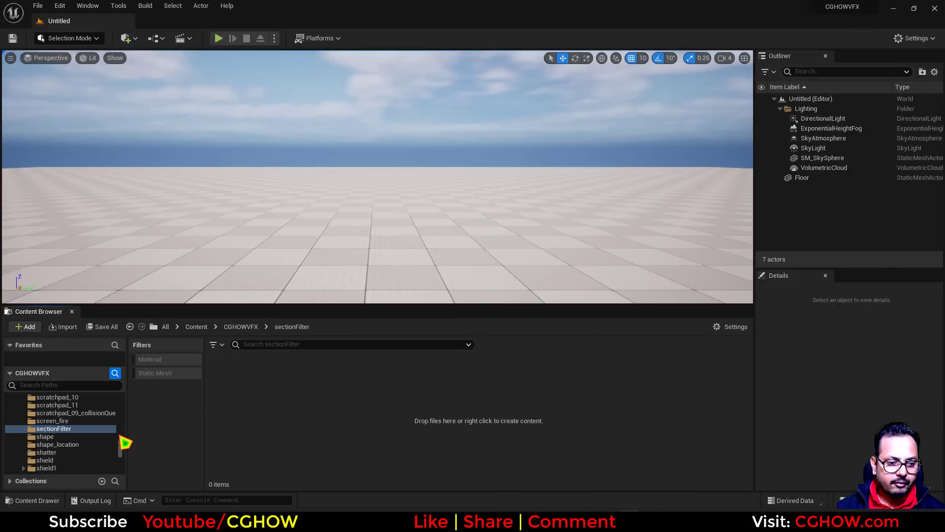
{"action": "left_click_drag", "start_coordinate": [122, 448], "coordinate": [129, 398]}
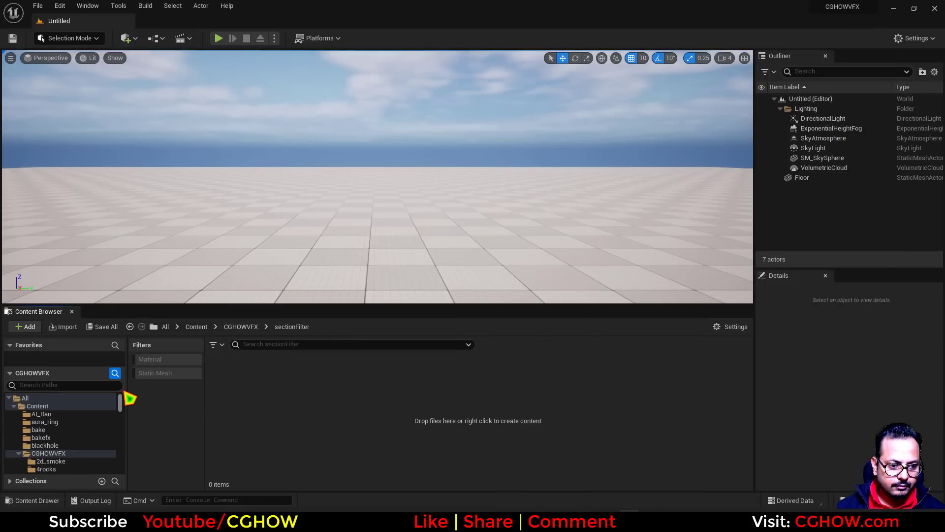
{"action": "left_click", "coordinate": [59, 406]}
{"action": "left_click", "coordinate": [170, 375]}
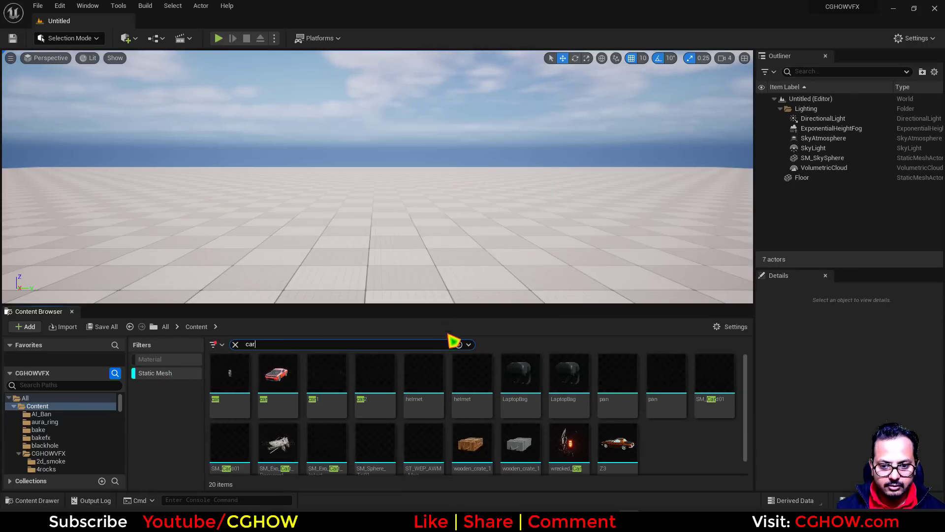
{"action": "left_click", "coordinate": [273, 375]}
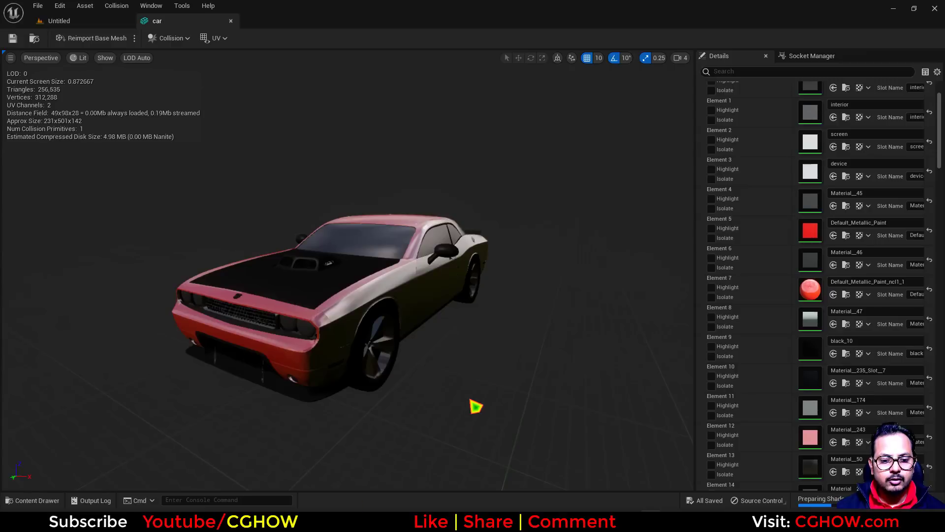
Step: Isolate the car's material slots one at a time between Element 0 and Element 7 to examine their parts, ending with the whole car shown
{"action": "left_click_drag", "start_coordinate": [464, 298], "coordinate": [497, 325], "text": "alt"}
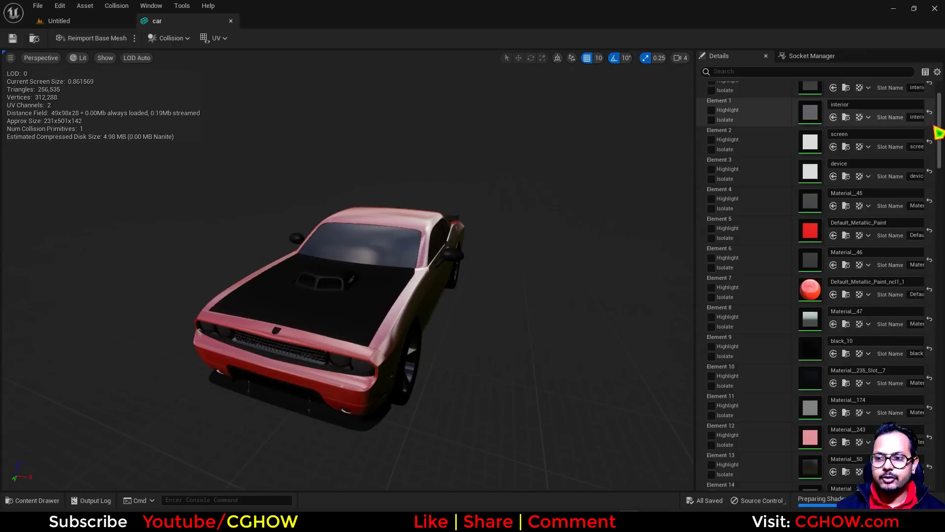
{"action": "left_click_drag", "start_coordinate": [939, 131], "coordinate": [932, 79]}
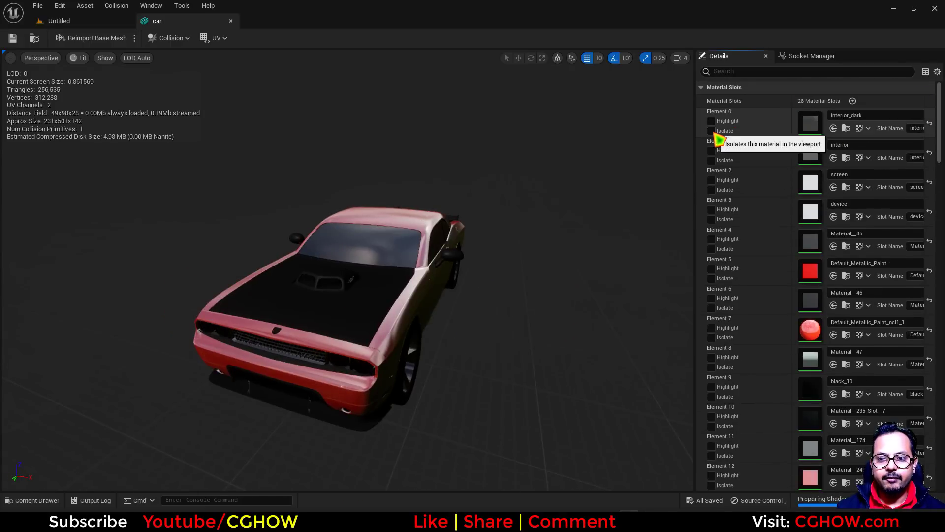
{"action": "left_click", "coordinate": [711, 131]}
{"action": "left_click", "coordinate": [711, 160]}
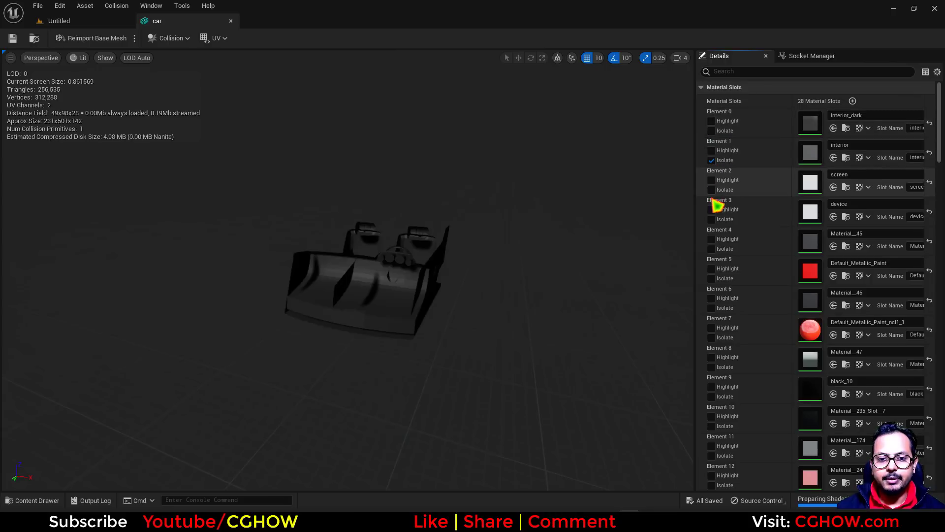
{"action": "left_click", "coordinate": [711, 189]}
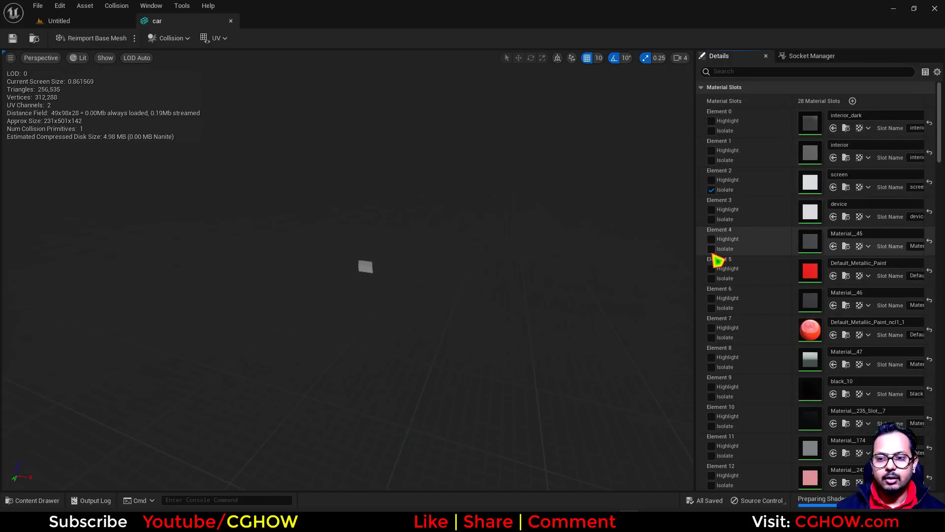
{"action": "left_click", "coordinate": [711, 248]}
{"action": "left_click", "coordinate": [712, 278]}
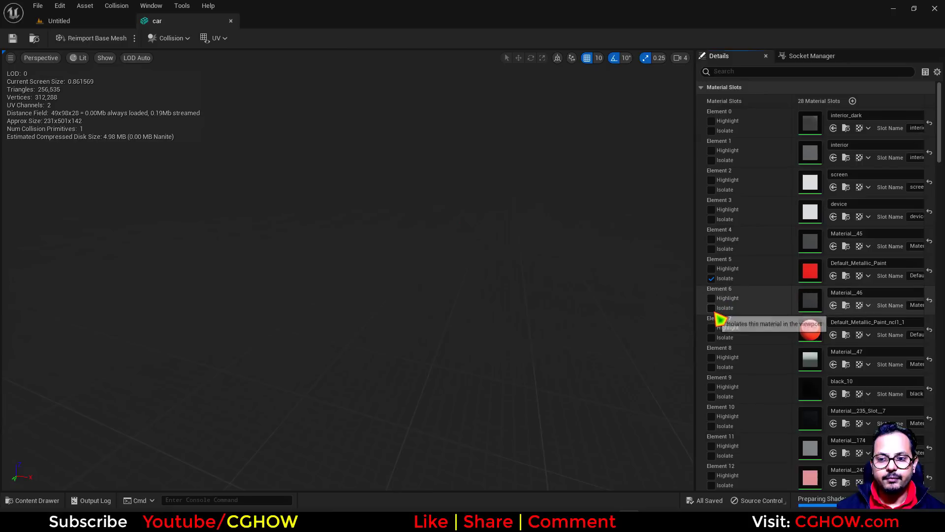
{"action": "left_click", "coordinate": [712, 308]}
{"action": "left_click", "coordinate": [711, 338]}
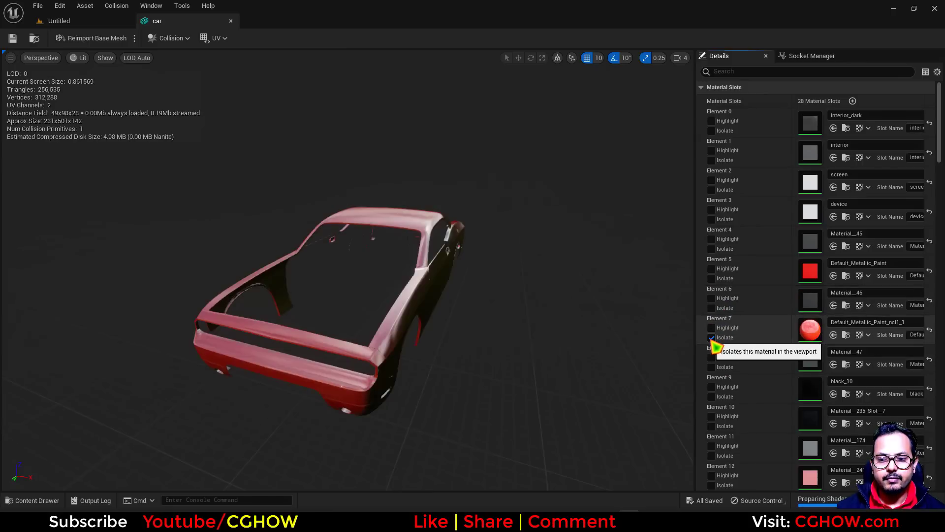
{"action": "left_click_drag", "start_coordinate": [517, 295], "coordinate": [601, 323]}
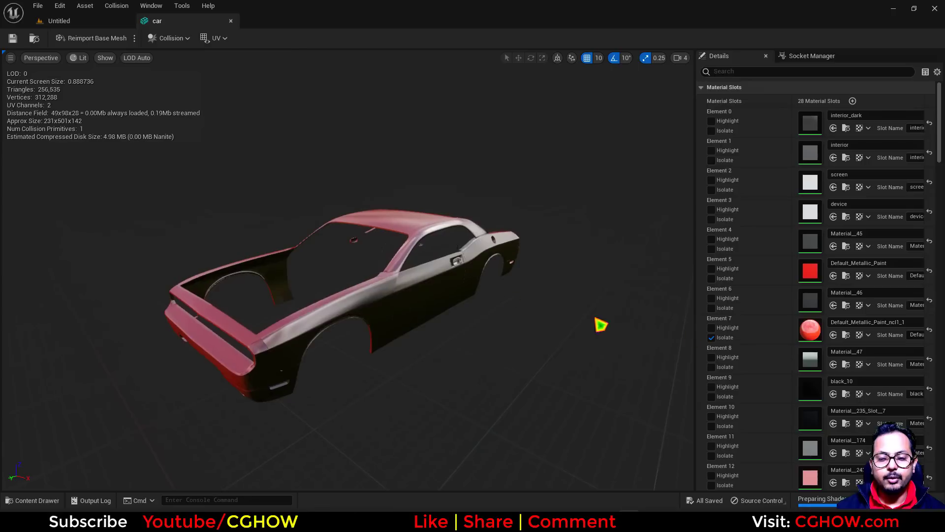
{"action": "left_click", "coordinate": [711, 337]}
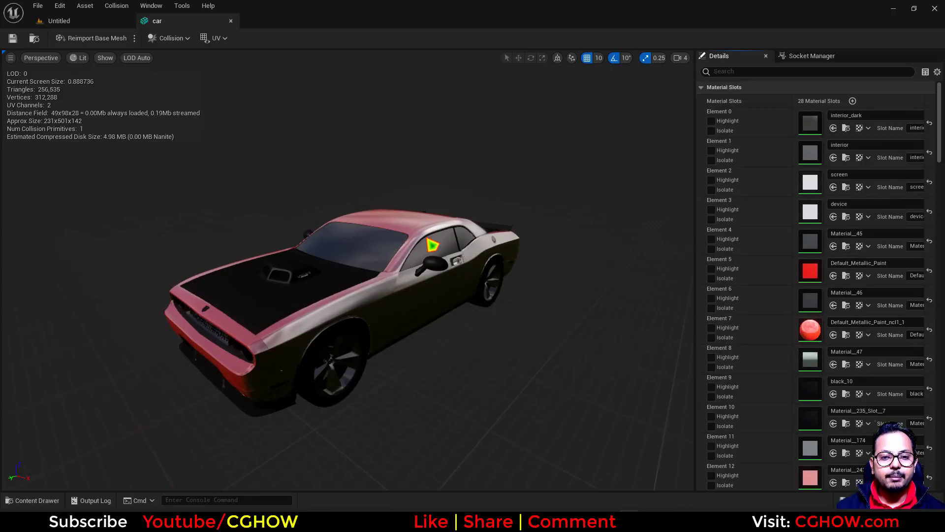
Step: Compare the parts covered by Element 5 and Element 7 by isolating each one and restoring the full car
{"action": "left_click_drag", "start_coordinate": [374, 295], "coordinate": [310, 273]}
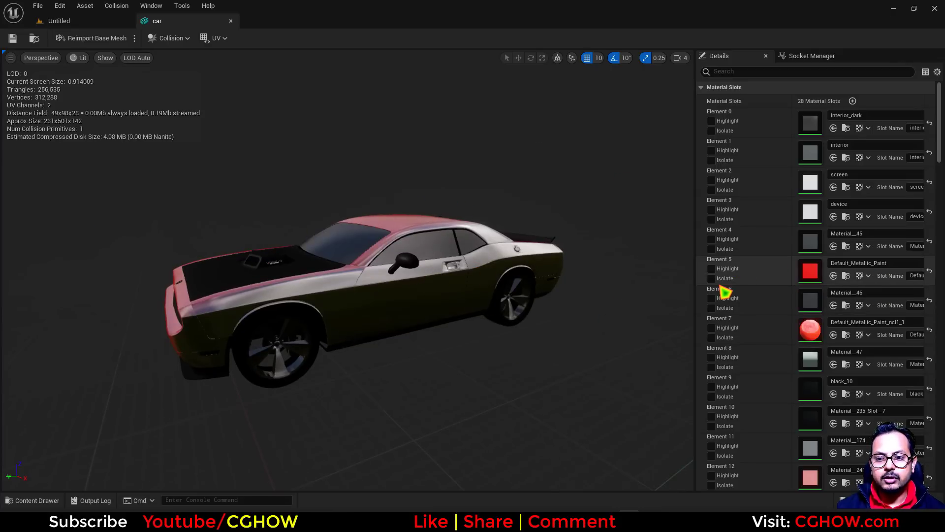
{"action": "left_click", "coordinate": [711, 278]}
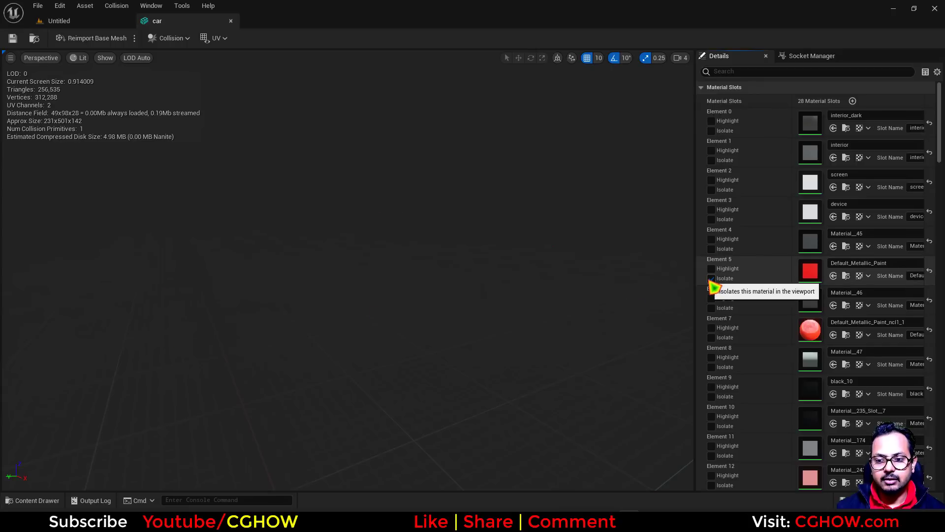
{"action": "left_click", "coordinate": [711, 279]}
{"action": "left_click", "coordinate": [712, 337]}
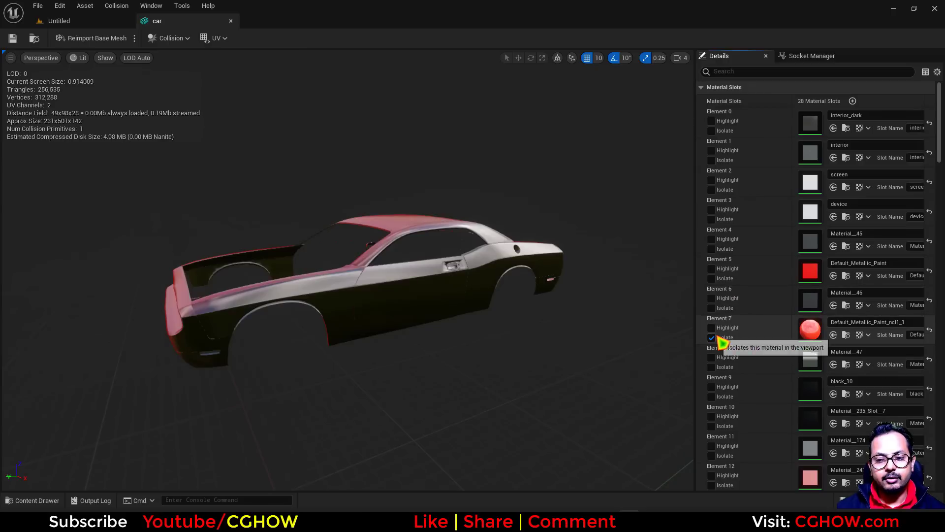
{"action": "left_click", "coordinate": [711, 338]}
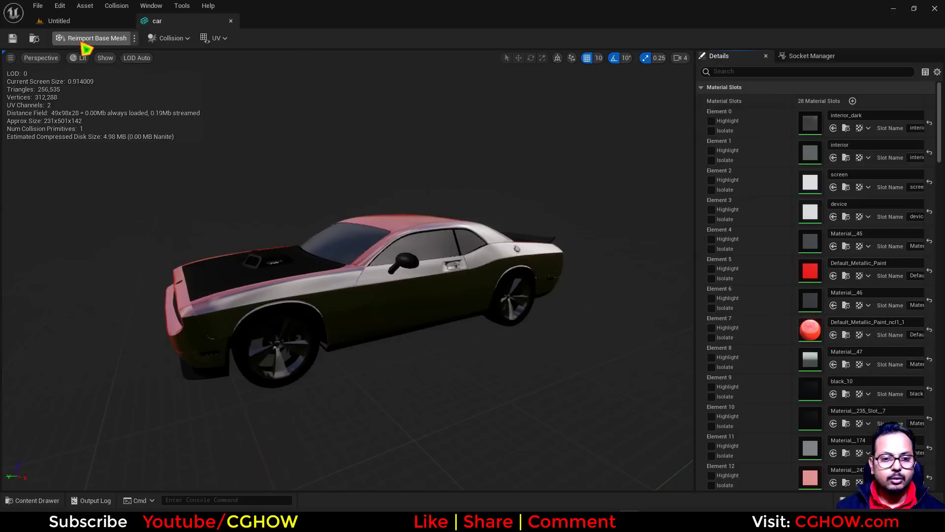
Step: Create a Niagara system in the sectionFilter folder from the Fountain emitter template and name it FX
{"action": "left_click", "coordinate": [84, 22]}
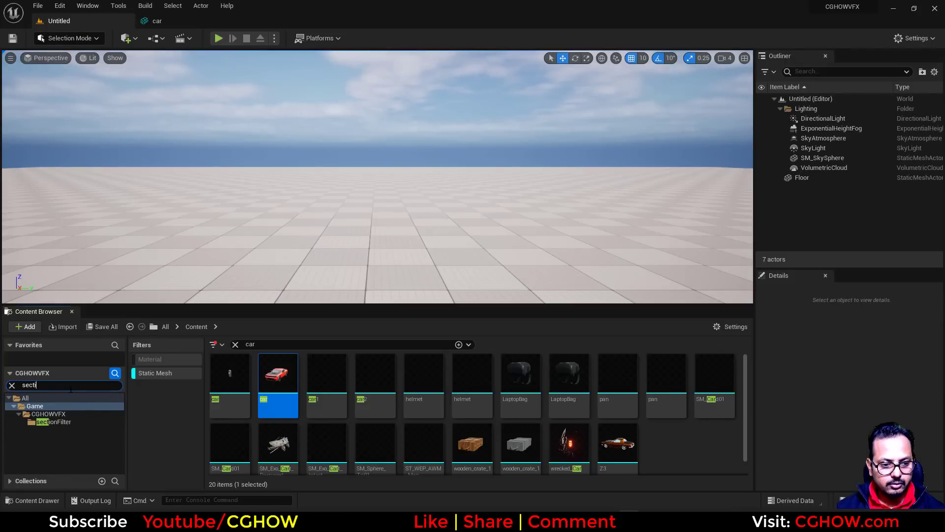
{"action": "left_click", "coordinate": [85, 422]}
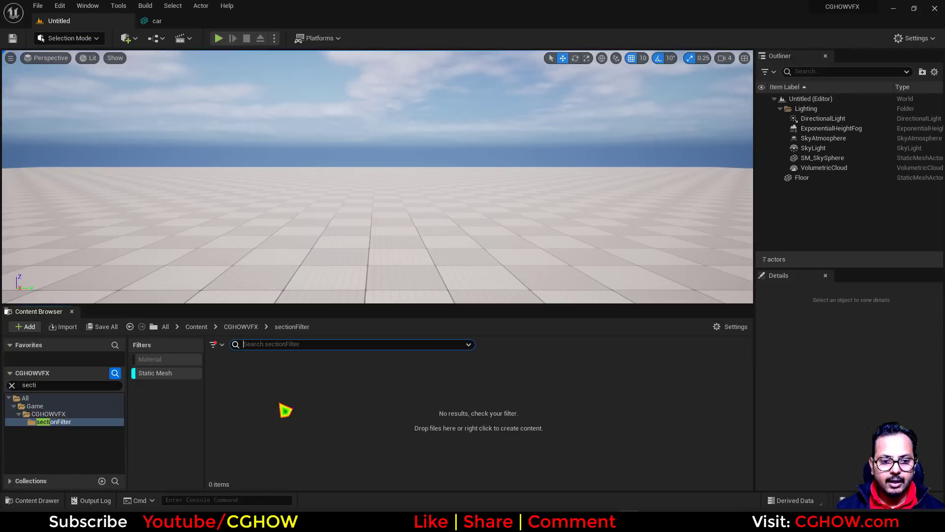
{"action": "right_click", "coordinate": [285, 410]}
{"action": "left_click", "coordinate": [382, 210]}
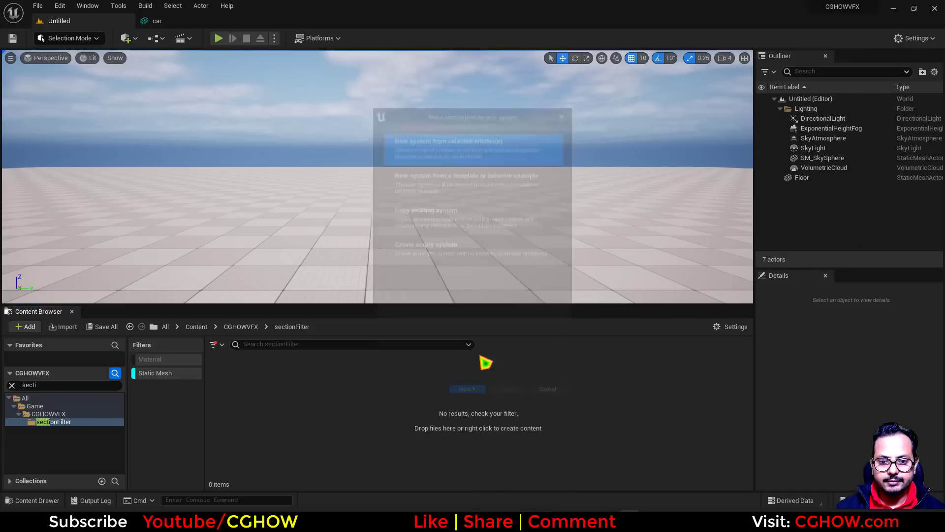
{"action": "left_click", "coordinate": [485, 408]}
{"action": "scroll", "coordinate": [536, 338], "scroll_direction": "down", "scroll_amount": 5}
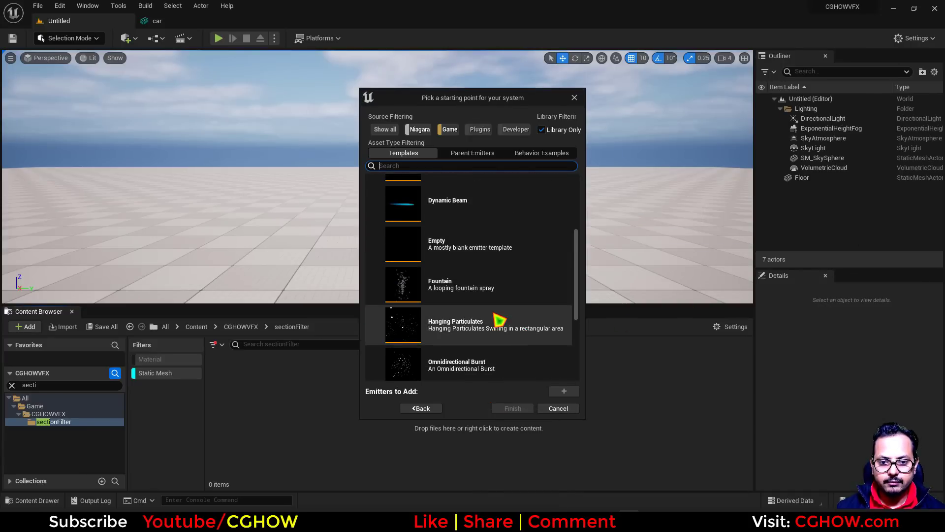
{"action": "left_click", "coordinate": [493, 285]}
{"action": "left_click", "coordinate": [566, 382]}
{"action": "left_click", "coordinate": [526, 409]}
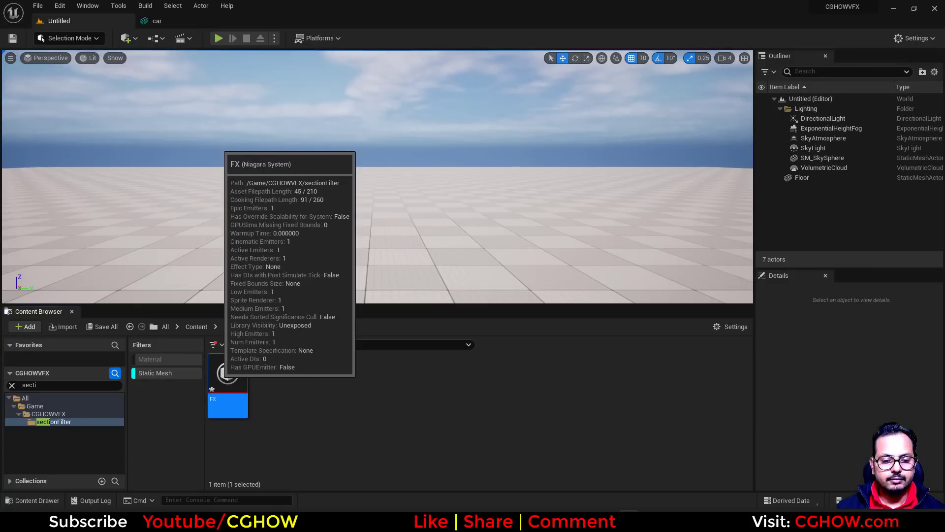
Step: Open the FX Niagara system and dock its editor window alongside the level and car editors
{"action": "double_click", "coordinate": [228, 381]}
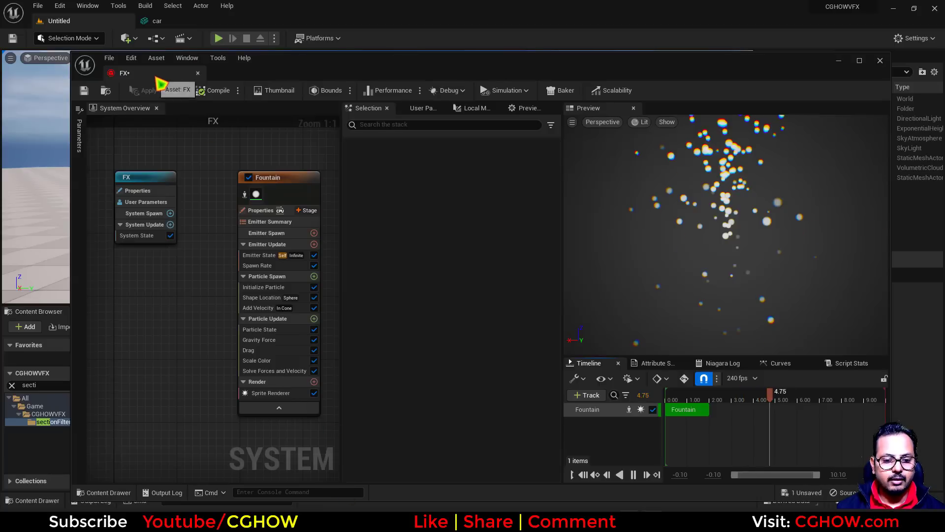
{"action": "left_click_drag", "start_coordinate": [160, 83], "coordinate": [232, 28]}
{"action": "left_click", "coordinate": [73, 21]}
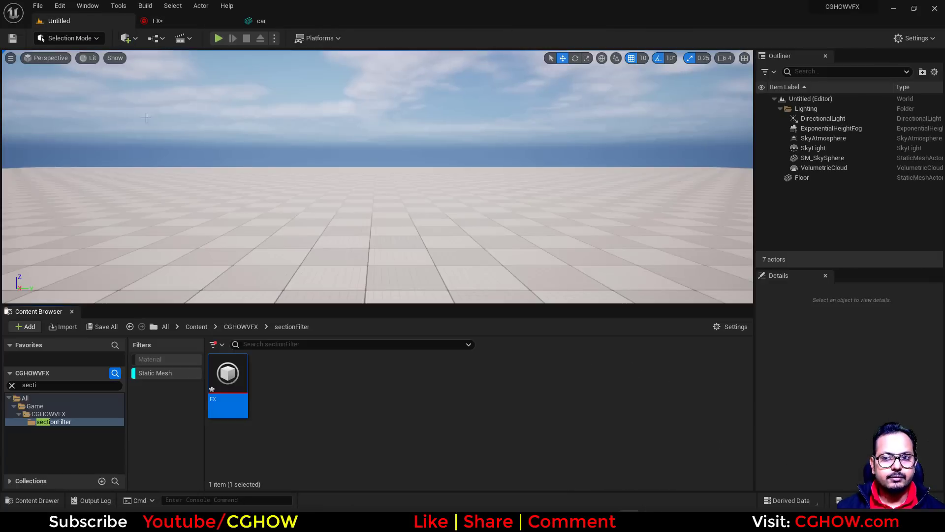
{"action": "left_click", "coordinate": [165, 22]}
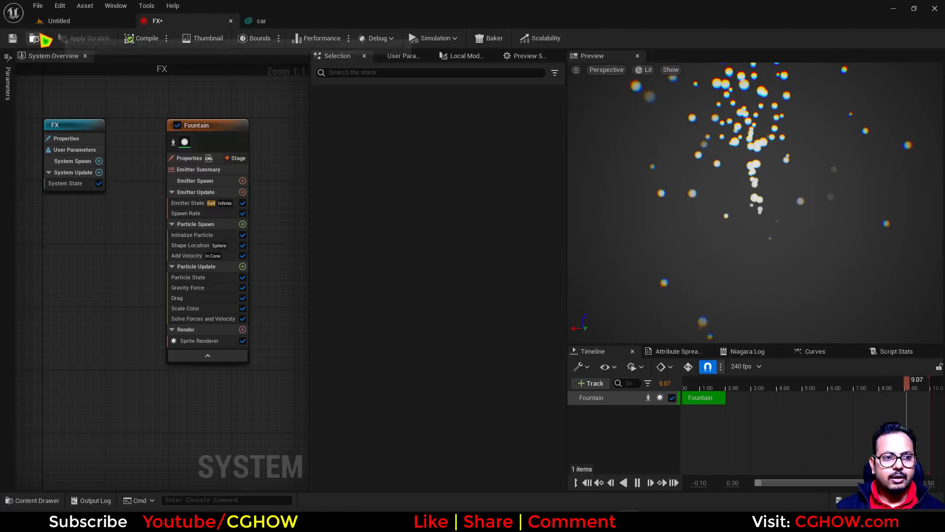
Step: Place the FX system in the level and reset its location to 0, 0, 0
{"action": "left_click", "coordinate": [58, 21]}
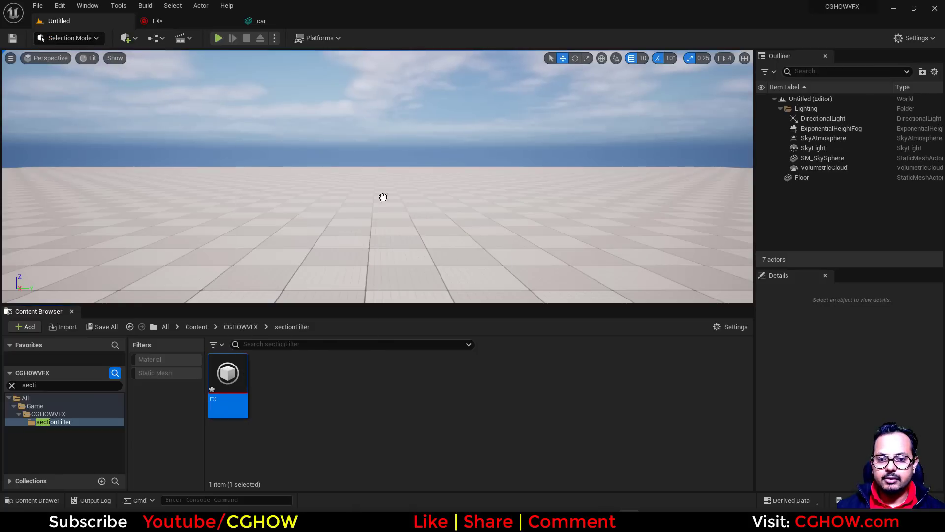
{"action": "left_click_drag", "start_coordinate": [383, 197], "coordinate": [366, 246]}
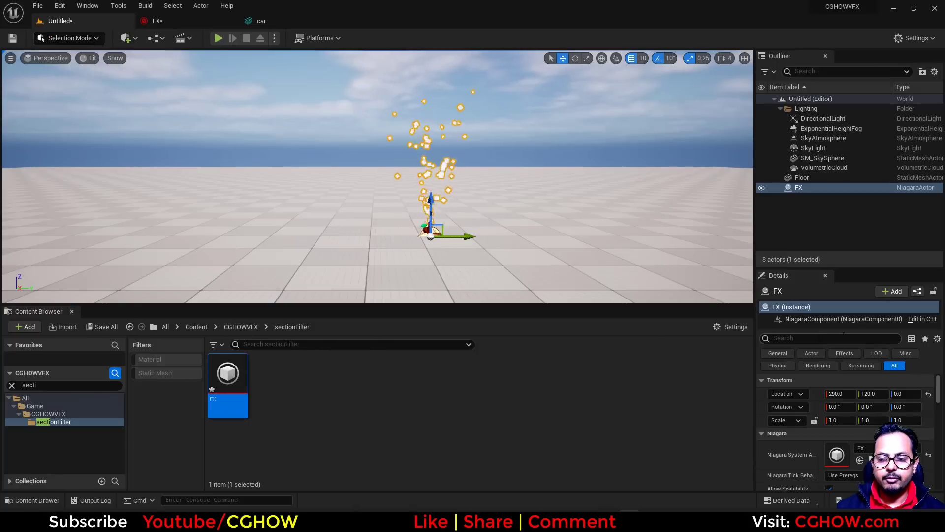
{"action": "left_click", "coordinate": [928, 393]}
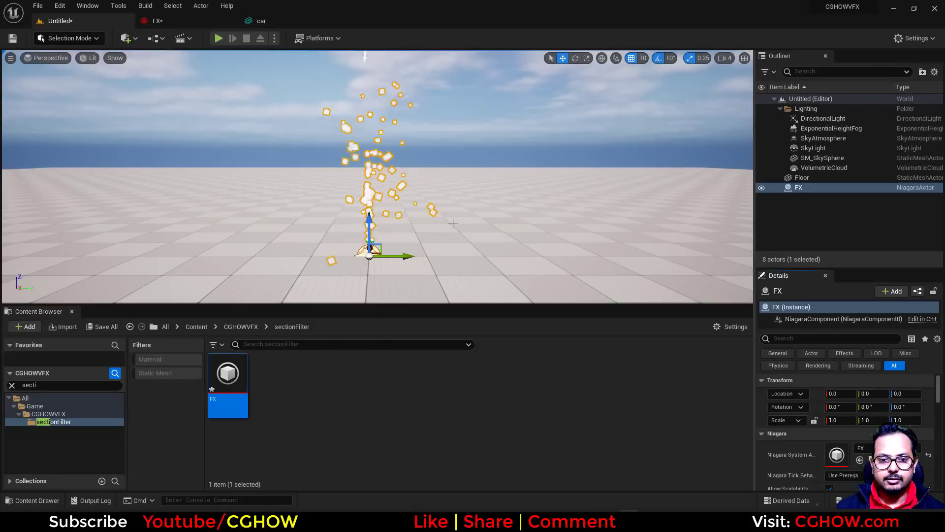
Step: Locate the car mesh in its content folder, place it in the level, and reset its location to 0, 0, 0
{"action": "left_click", "coordinate": [263, 21]}
{"action": "left_click", "coordinate": [35, 39]}
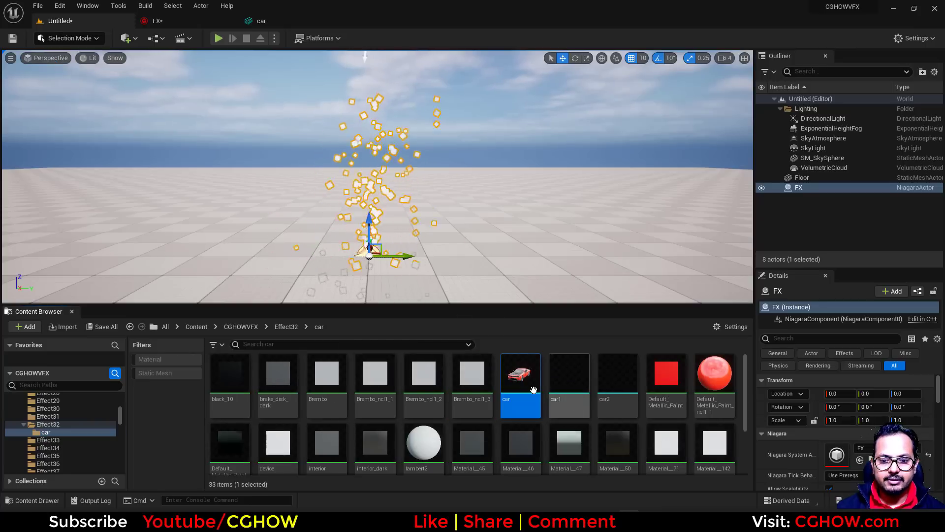
{"action": "left_click", "coordinate": [470, 231]}
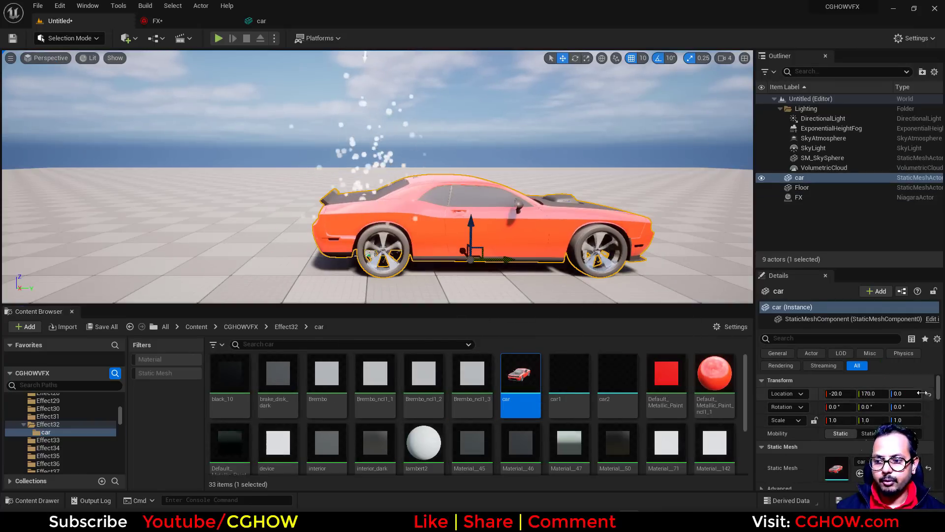
{"action": "left_click", "coordinate": [929, 394]}
{"action": "left_click_drag", "start_coordinate": [678, 259], "coordinate": [433, 290], "text": "alt"}
{"action": "scroll", "coordinate": [438, 199], "scroll_direction": "up", "scroll_amount": 8}
{"action": "middle_click_drag", "start_coordinate": [439, 199], "coordinate": [631, 236]}
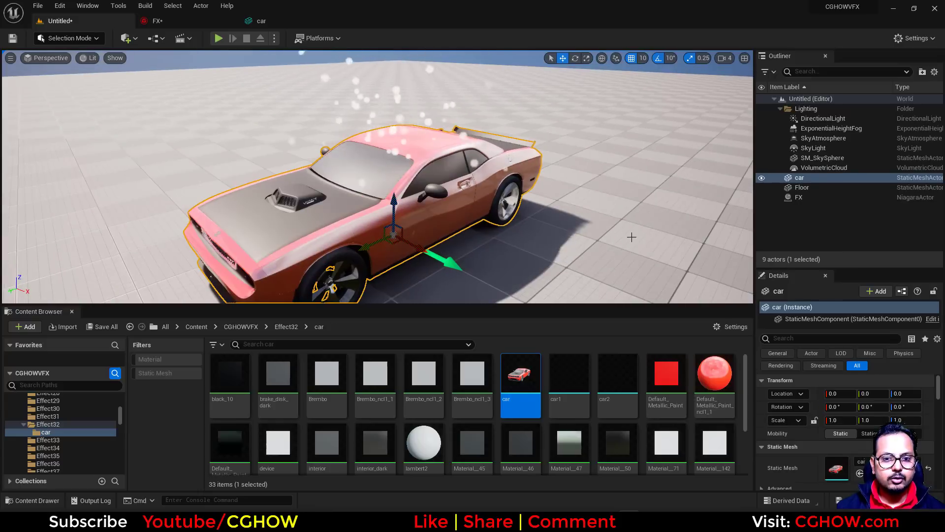
{"action": "scroll", "coordinate": [637, 238], "scroll_direction": "down", "scroll_amount": 2}
Step: Delete the Shape Location module from the Fountain emitter in the FX system
{"action": "left_click", "coordinate": [276, 21]}
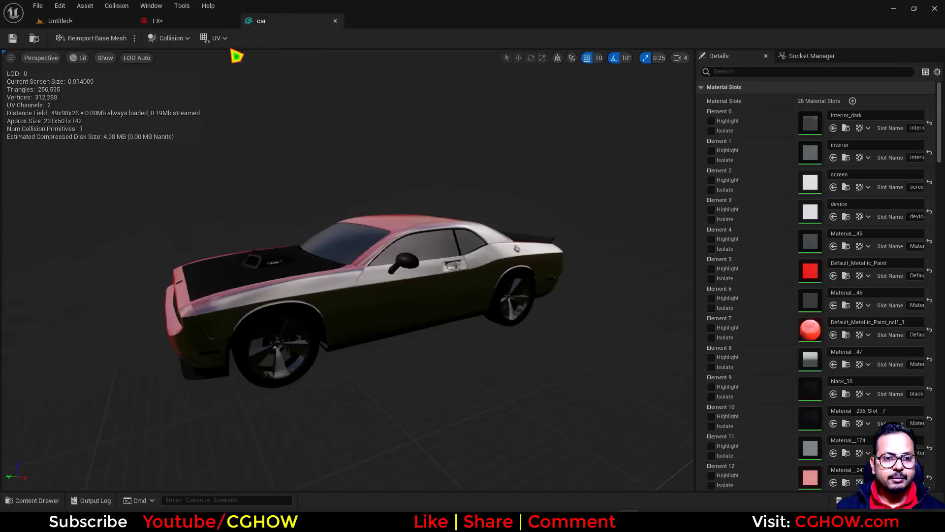
{"action": "left_click", "coordinate": [206, 22]}
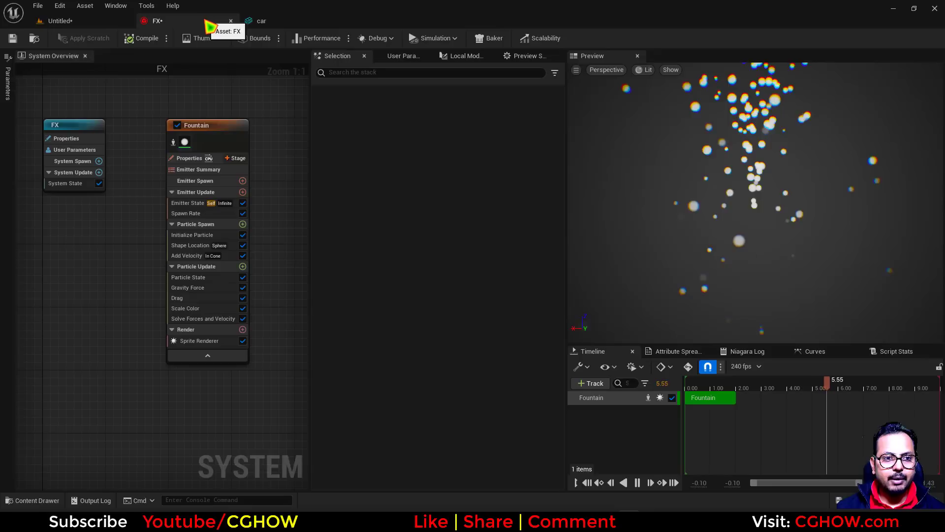
{"action": "left_click", "coordinate": [200, 246]}
{"action": "key", "text": "Delete"}
Step: Add a Static Mesh Location module to the Fountain emitter's Particle Spawn and assign the car as its Preview Mesh
{"action": "left_click", "coordinate": [242, 225]}
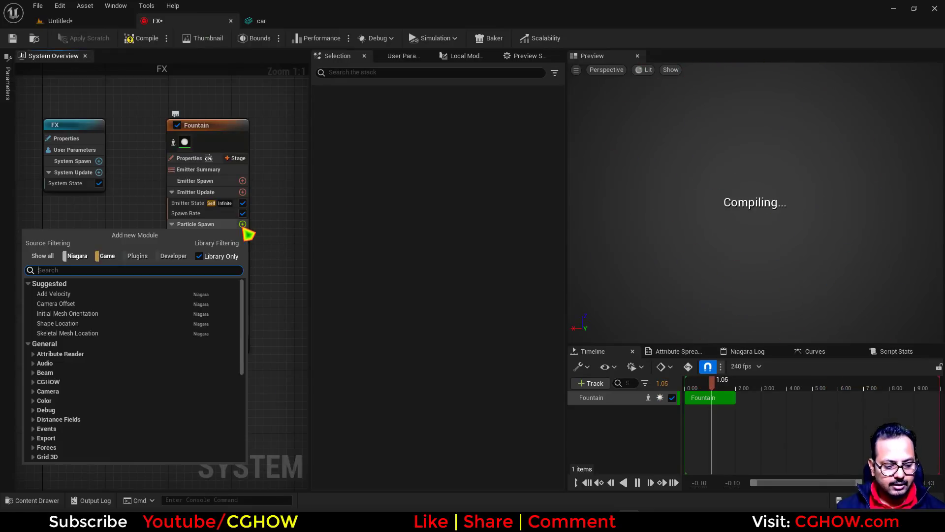
{"action": "type", "text": "stat"}
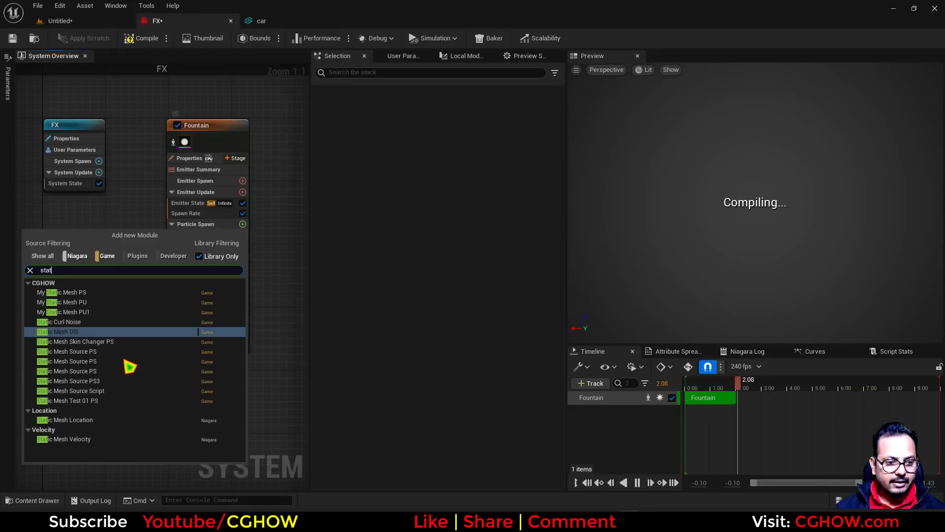
{"action": "left_click", "coordinate": [90, 419]}
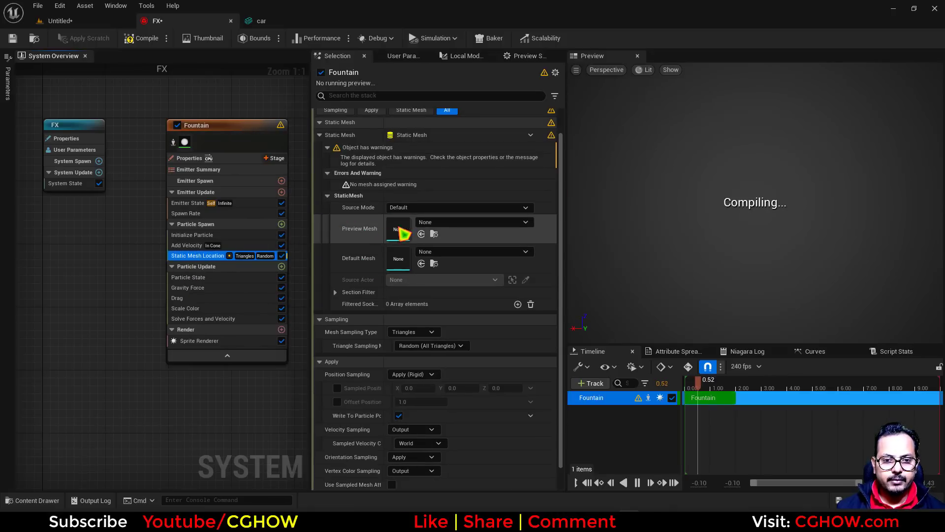
{"action": "left_click", "coordinate": [86, 23]}
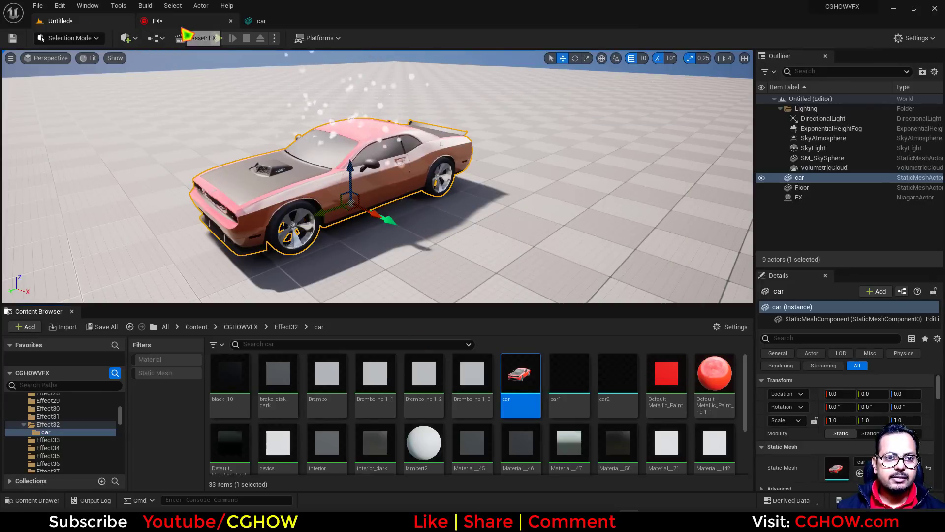
{"action": "left_click", "coordinate": [196, 24]}
{"action": "left_click_drag", "start_coordinate": [197, 32], "coordinate": [430, 244]}
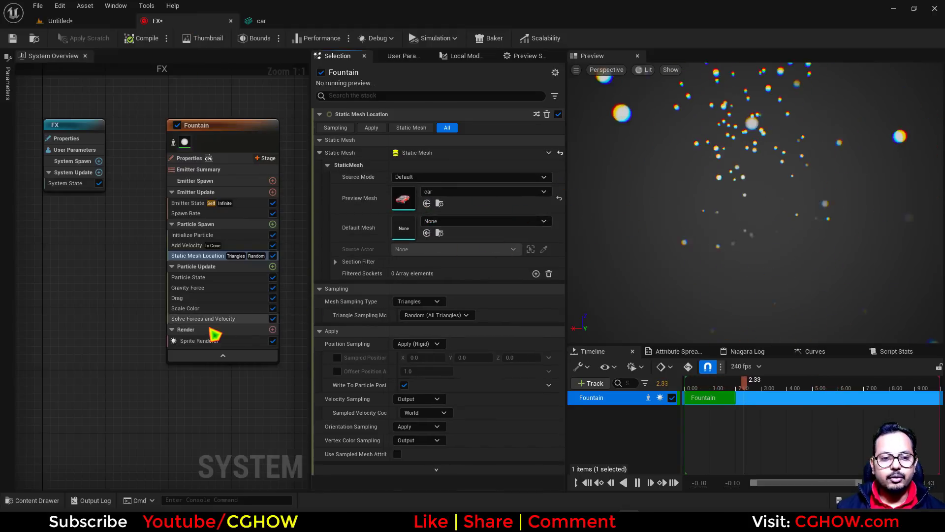
Step: Delete the Add Velocity, Gravity Force, Scale Color and Drag modules from the Fountain emitter
{"action": "left_click", "coordinate": [197, 287]}
{"action": "left_click", "coordinate": [194, 246], "text": "ctrl"}
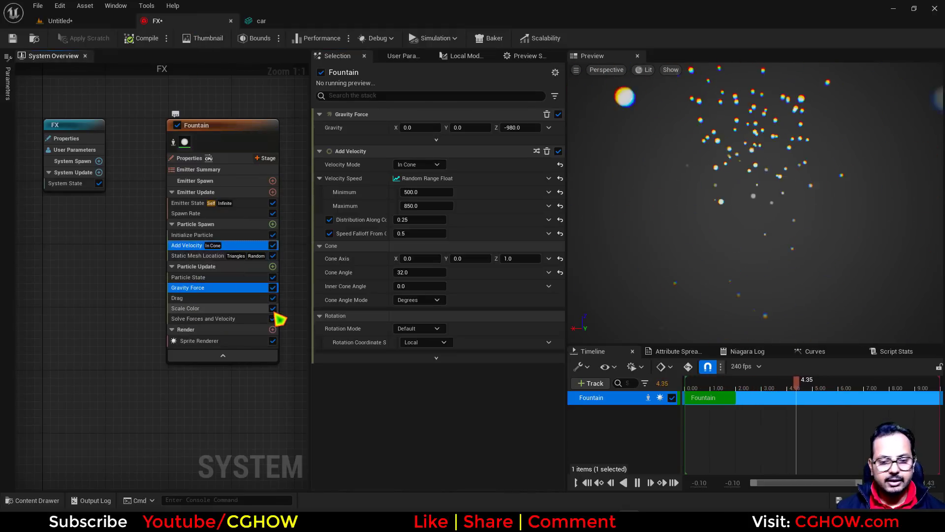
{"action": "key", "text": "Delete"}
{"action": "left_click", "coordinate": [199, 289]}
{"action": "key", "text": "Delete"}
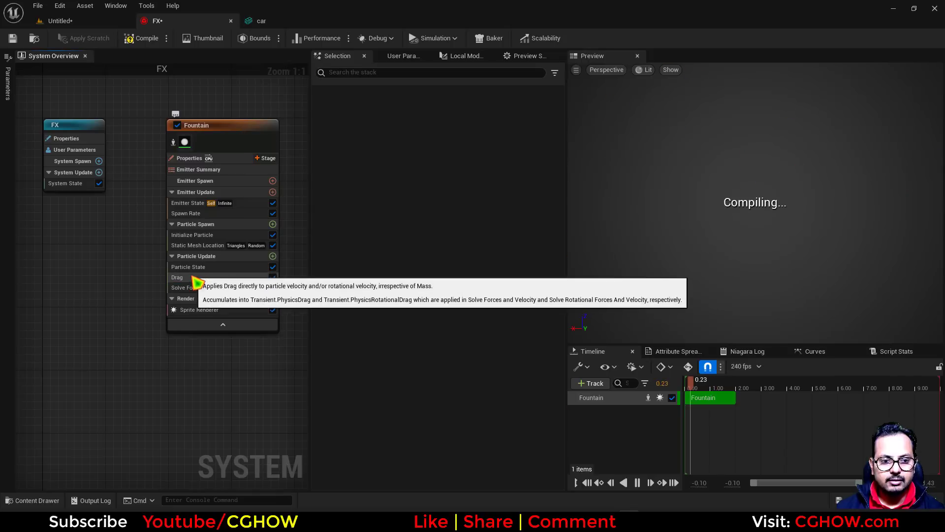
{"action": "left_click", "coordinate": [192, 277]}
{"action": "key", "text": "Delete"}
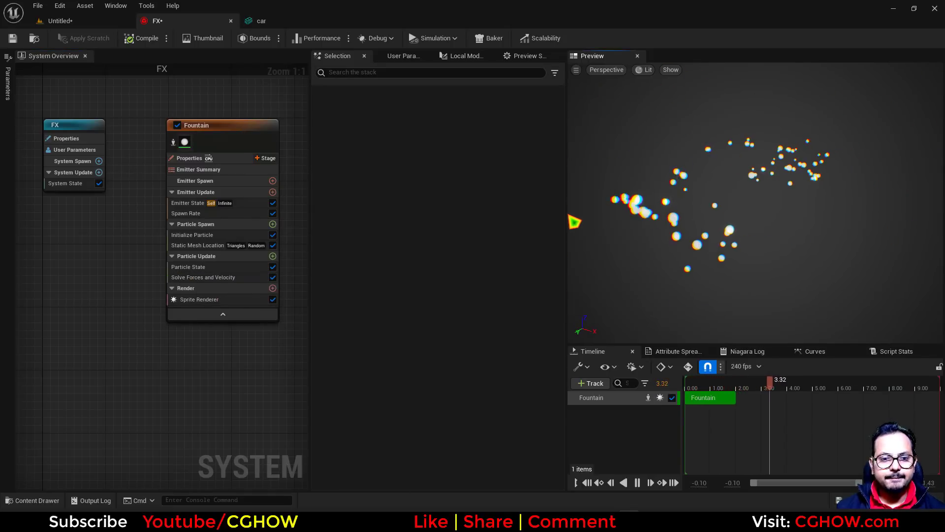
Step: Replace the Fountain emitter's Sprite Renderer with a Mesh Renderer
{"action": "left_click", "coordinate": [211, 300]}
{"action": "key", "text": "Delete"}
{"action": "left_click", "coordinate": [272, 279]}
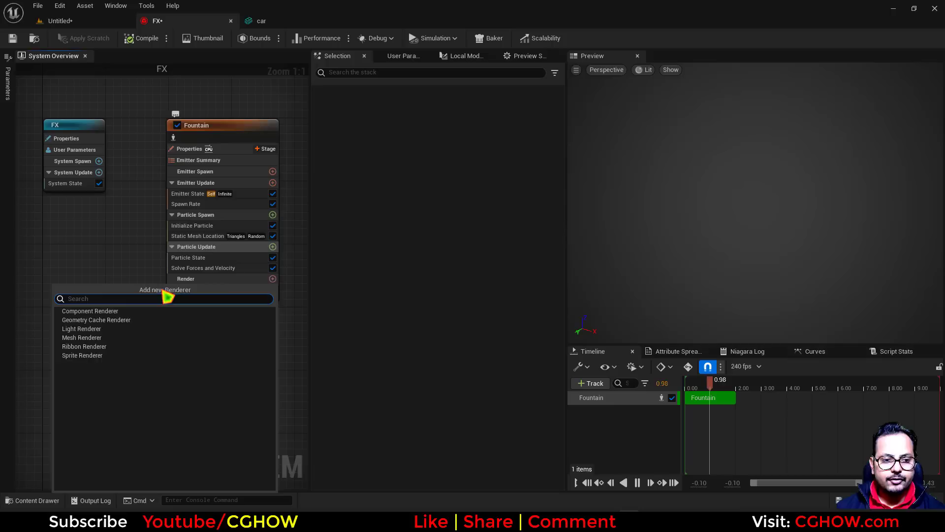
{"action": "left_click", "coordinate": [74, 342]}
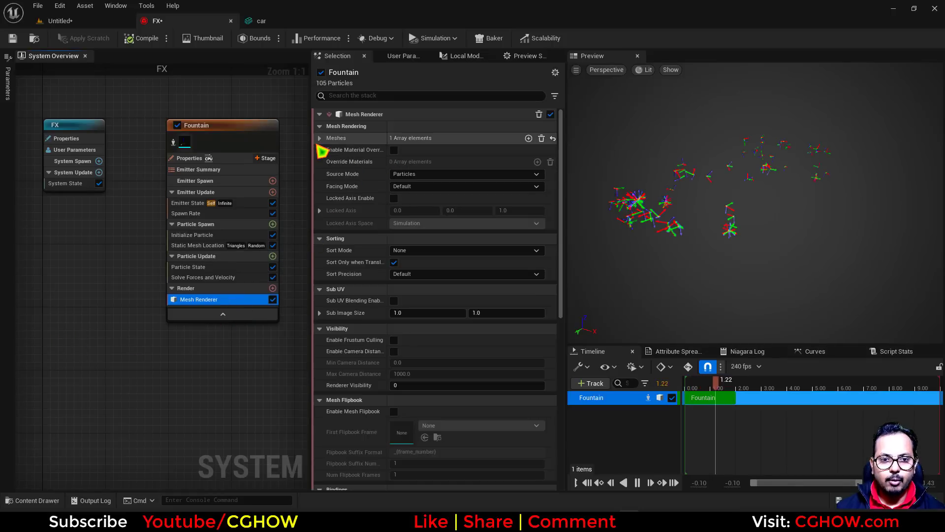
Step: Set the Mesh Renderer's mesh to sm_magic_sphere and check the particles on the car in the level
{"action": "left_click", "coordinate": [320, 138]}
{"action": "left_click", "coordinate": [450, 157]}
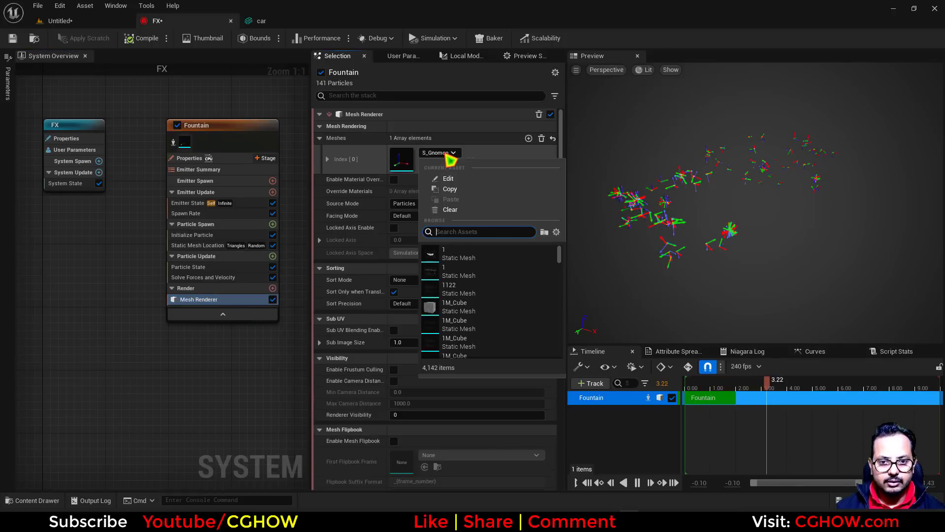
{"action": "type", "text": "s"}
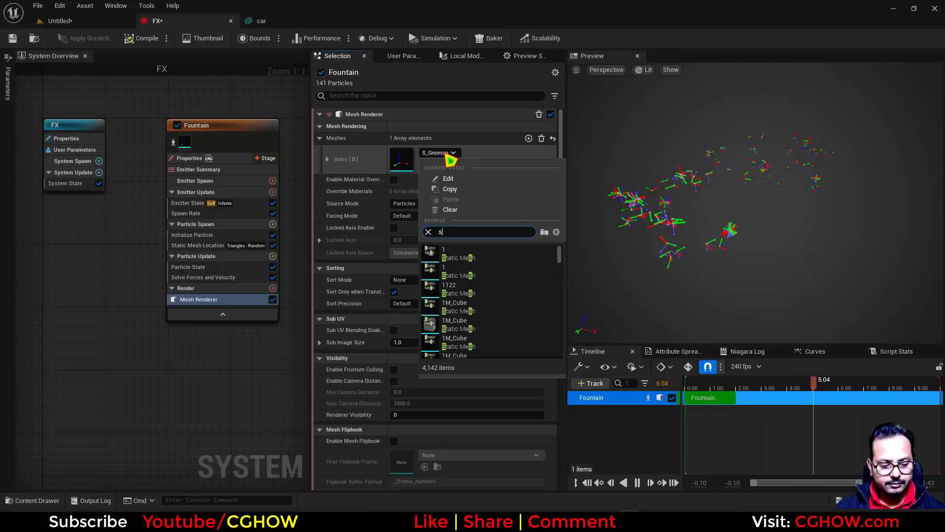
{"action": "type", "text": "pher"}
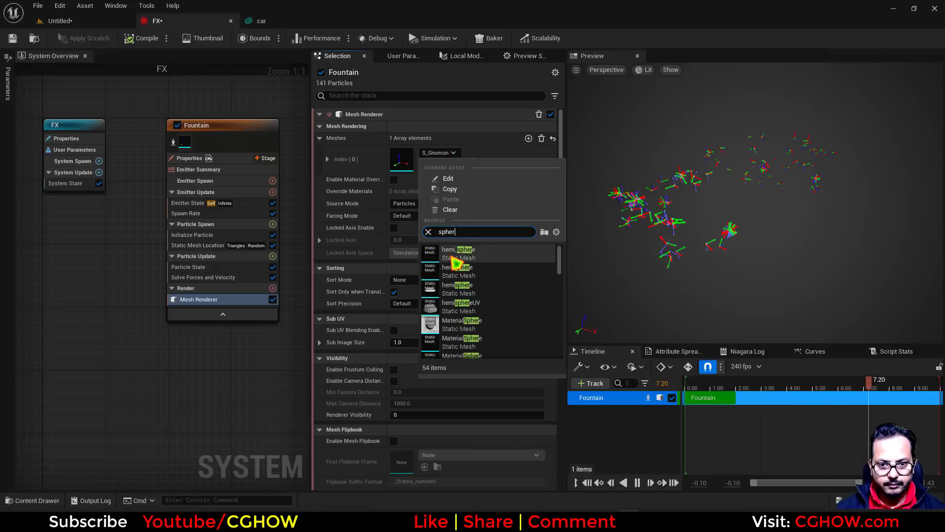
{"action": "scroll", "coordinate": [485, 313], "scroll_direction": "down", "scroll_amount": 3}
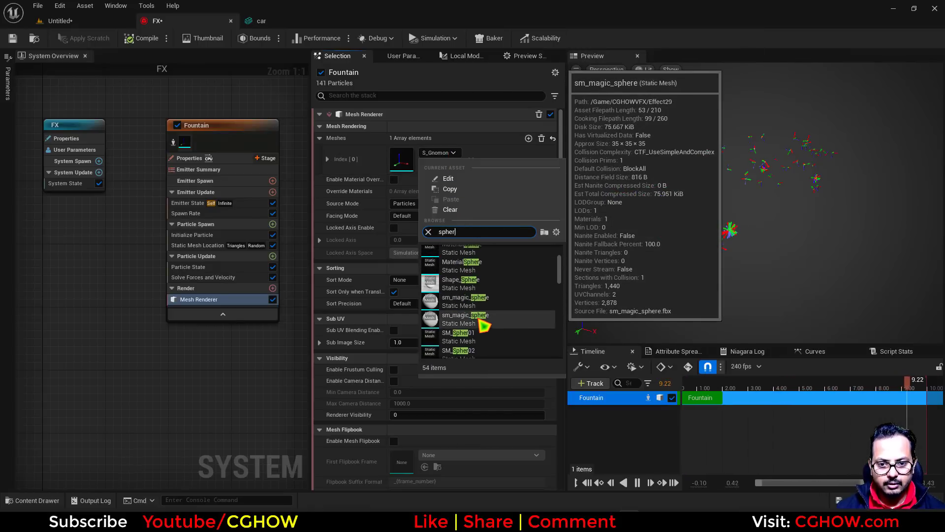
{"action": "left_click", "coordinate": [465, 317]}
{"action": "left_click", "coordinate": [97, 23]}
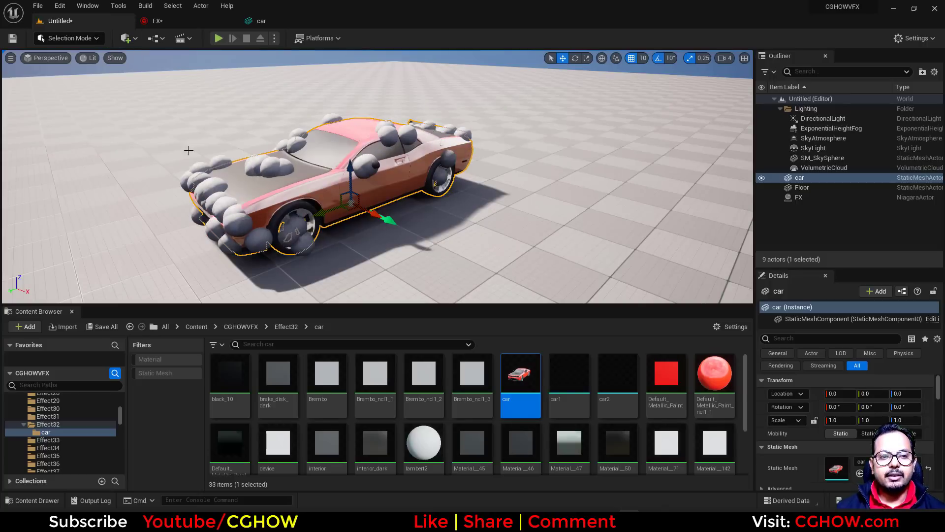
Step: In the FX system, replace the Spawn Rate module with Spawn Burst Instantaneous and set its Spawn Count to 1000
{"action": "left_click", "coordinate": [175, 21]}
{"action": "left_click", "coordinate": [196, 213]}
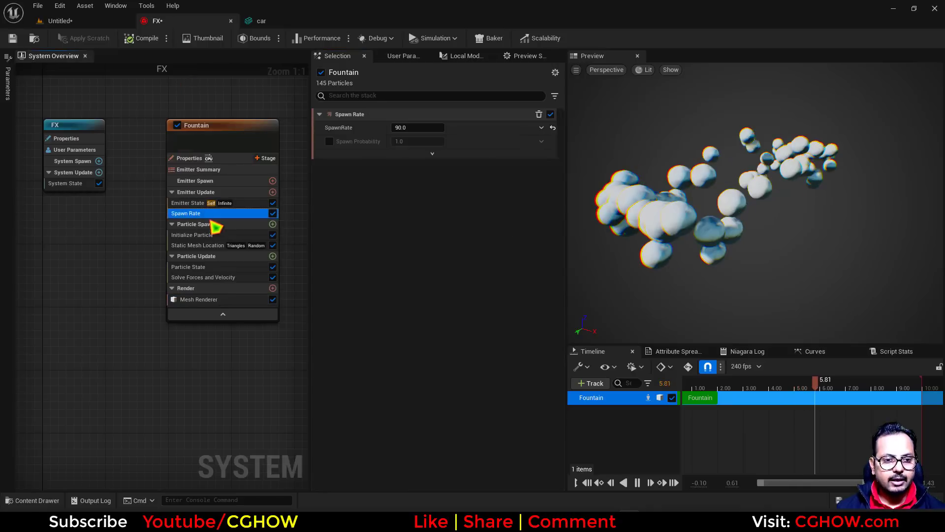
{"action": "key", "text": "Delete"}
{"action": "left_click", "coordinate": [272, 192]}
{"action": "left_click", "coordinate": [97, 275]}
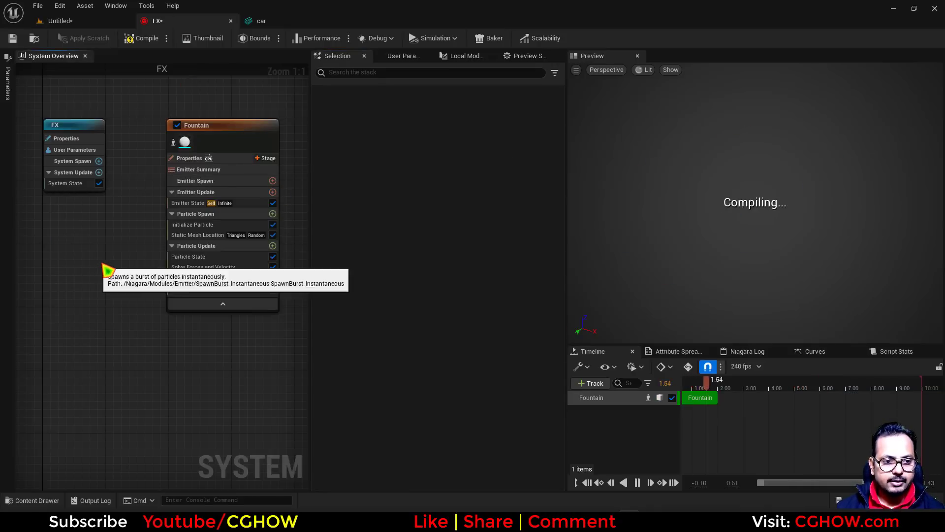
{"action": "left_click", "coordinate": [430, 134]}
{"action": "type", "text": "1000"}
{"action": "key", "text": "Return"}
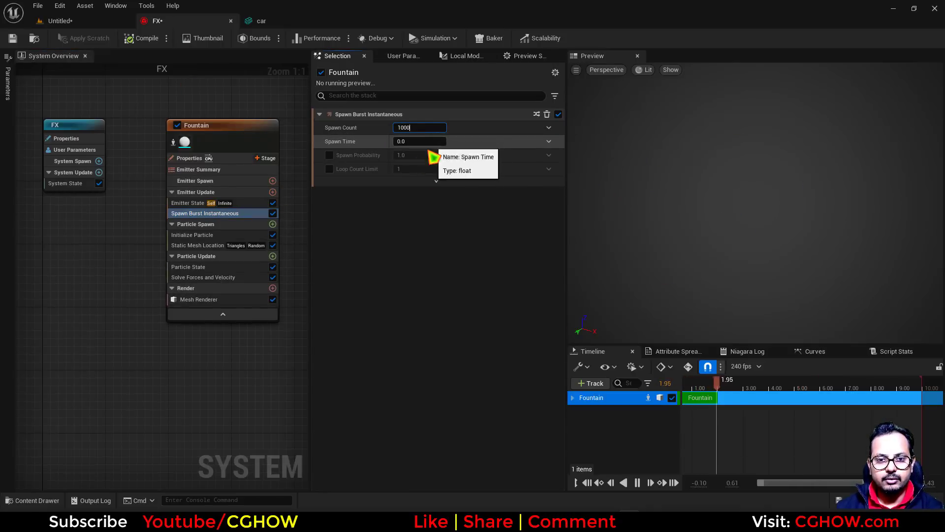
Step: In Initialize Particle, set the Mesh Scale Mode to Uniform with a Mesh Uniform Scale of 0.2
{"action": "left_click", "coordinate": [197, 234]}
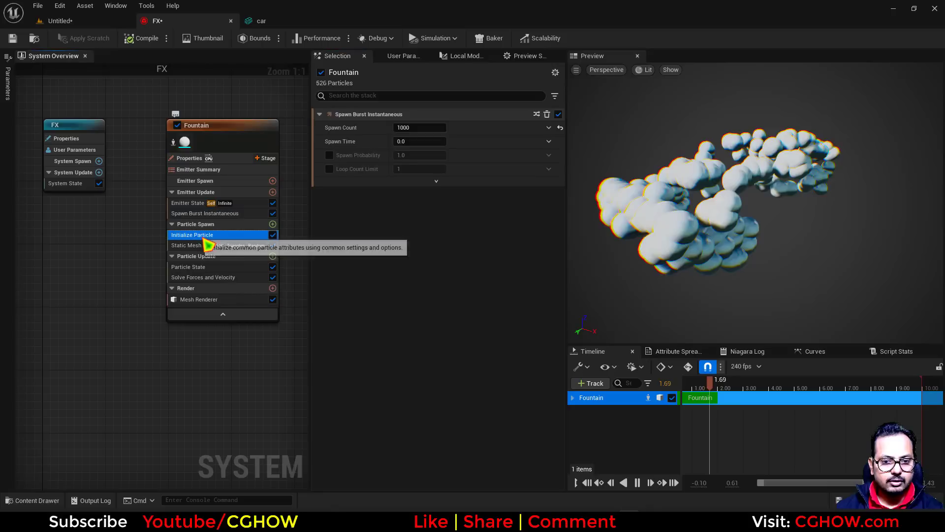
{"action": "left_click", "coordinate": [418, 396]}
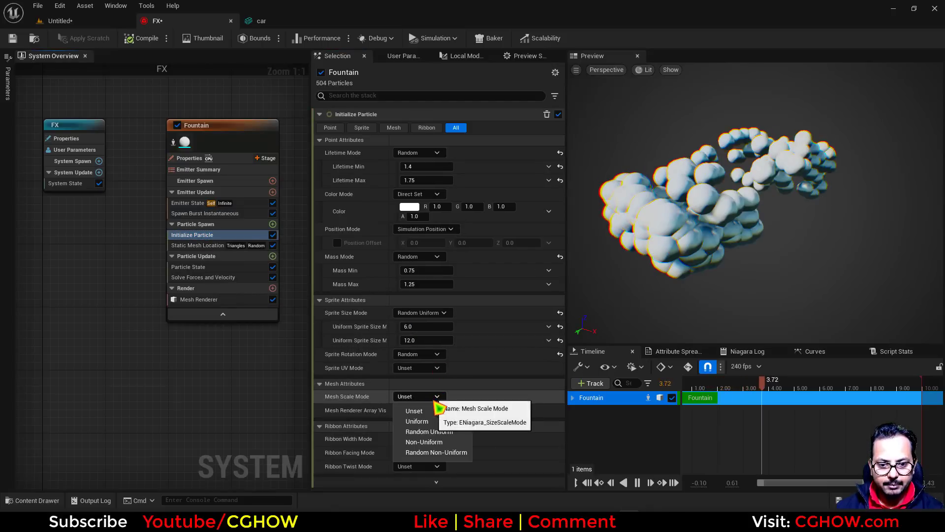
{"action": "left_click", "coordinate": [423, 419]}
{"action": "left_click", "coordinate": [422, 411]}
{"action": "type", "text": "0.2"}
{"action": "key", "text": "Return"}
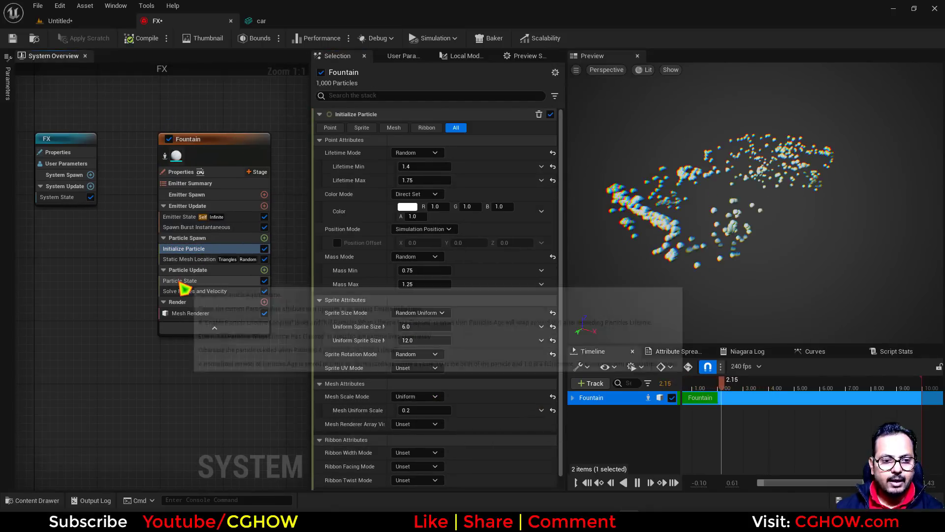
Step: Disable killing particles by lifetime in Particle State, set the Emitter State's Loop Behavior to Once, and check the level
{"action": "left_click", "coordinate": [182, 281]}
{"action": "left_click", "coordinate": [397, 127]}
{"action": "left_click", "coordinate": [180, 217]}
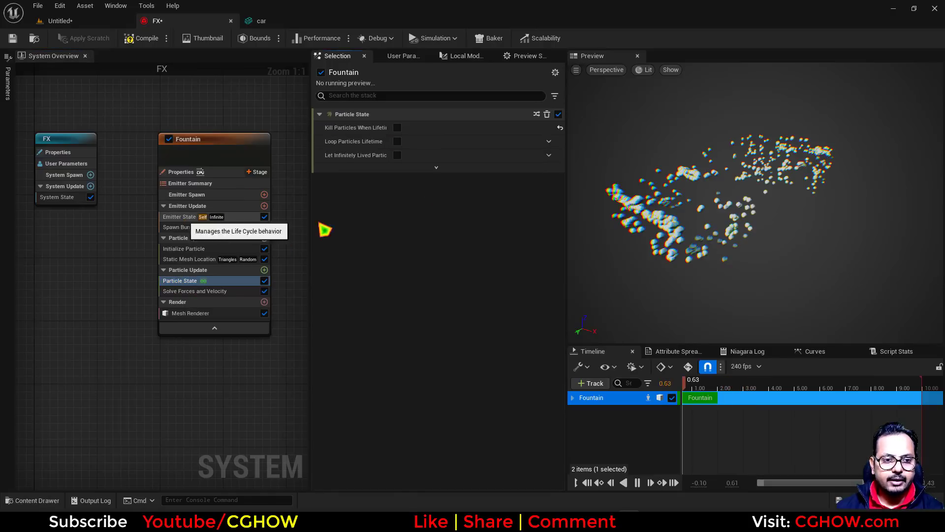
{"action": "left_click", "coordinate": [418, 180]}
{"action": "left_click", "coordinate": [427, 217]}
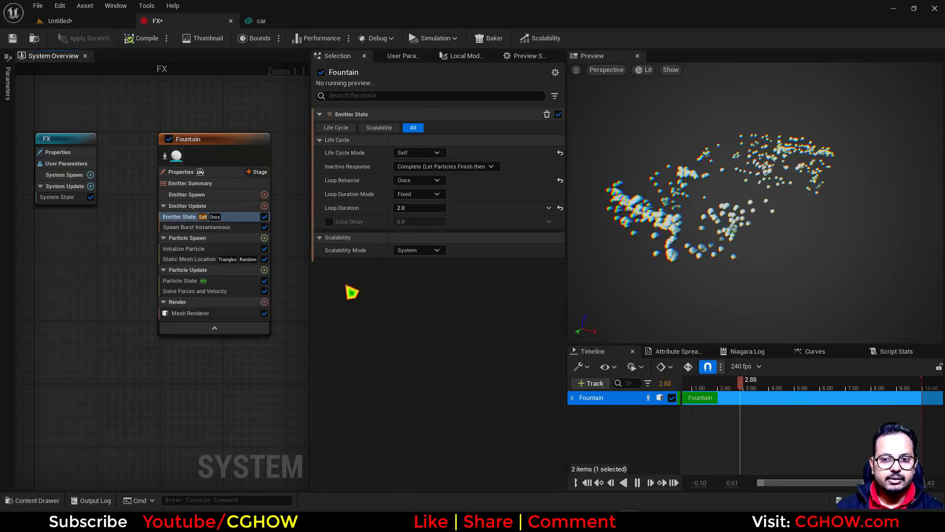
{"action": "left_click", "coordinate": [59, 20]}
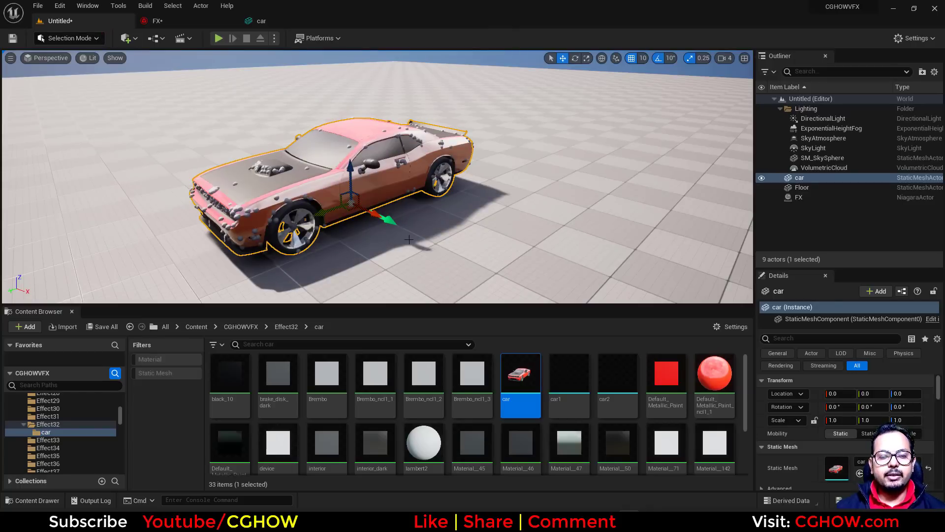
Step: In the car mesh editor, isolate material Elements 7, 11 and 0 in turn to examine which body parts each covers
{"action": "left_click", "coordinate": [195, 24]}
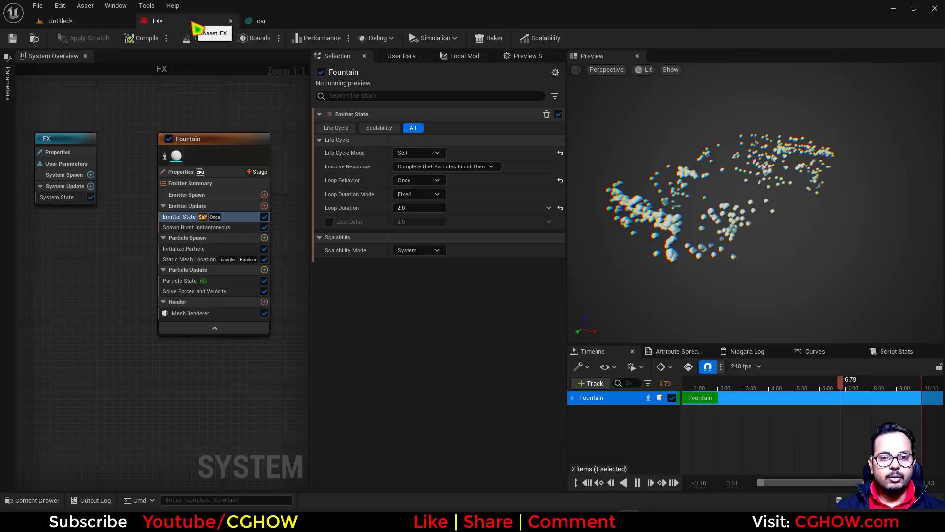
{"action": "left_click", "coordinate": [274, 24]}
{"action": "left_click", "coordinate": [712, 337]}
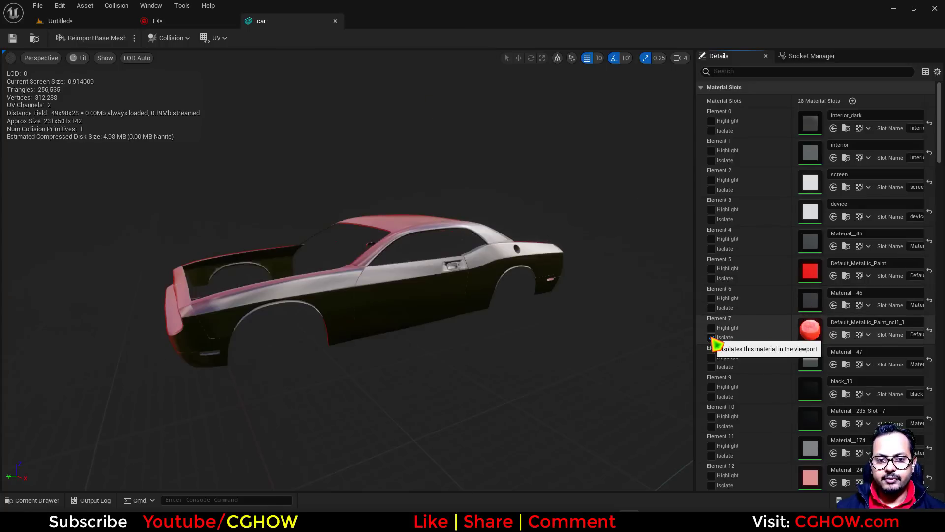
{"action": "scroll", "coordinate": [717, 371], "scroll_direction": "down", "scroll_amount": 1}
{"action": "left_click", "coordinate": [711, 394]}
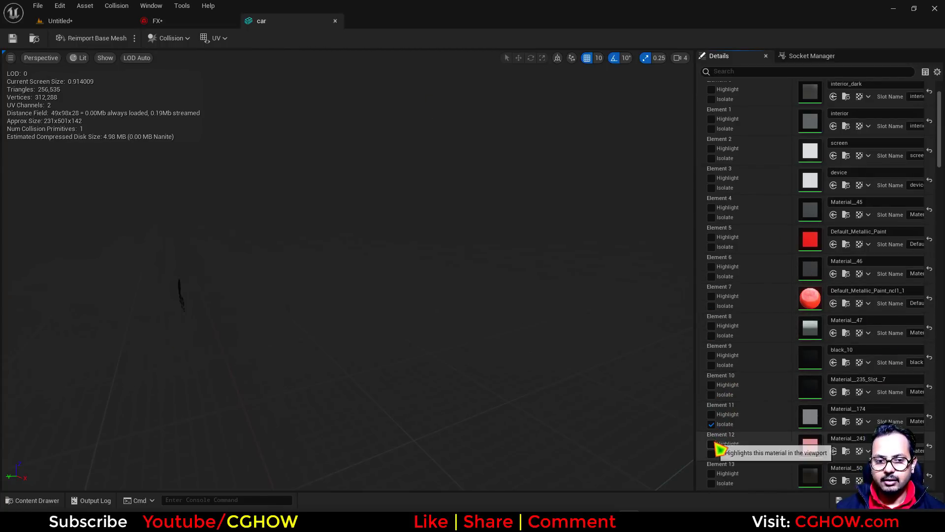
{"action": "scroll", "coordinate": [721, 211], "scroll_direction": "up", "scroll_amount": 1}
{"action": "left_click", "coordinate": [712, 131]}
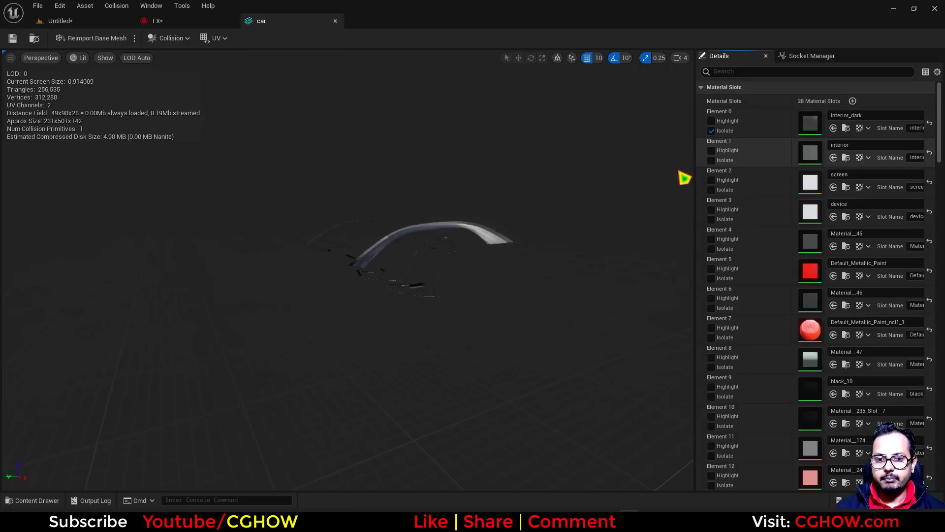
{"action": "mouse_move", "coordinate": [483, 238]}
{"action": "left_mouse_down"}
{"action": "mouse_move", "coordinate": [512, 246]}
{"action": "mouse_move", "coordinate": [497, 248]}
{"action": "left_mouse_up"}
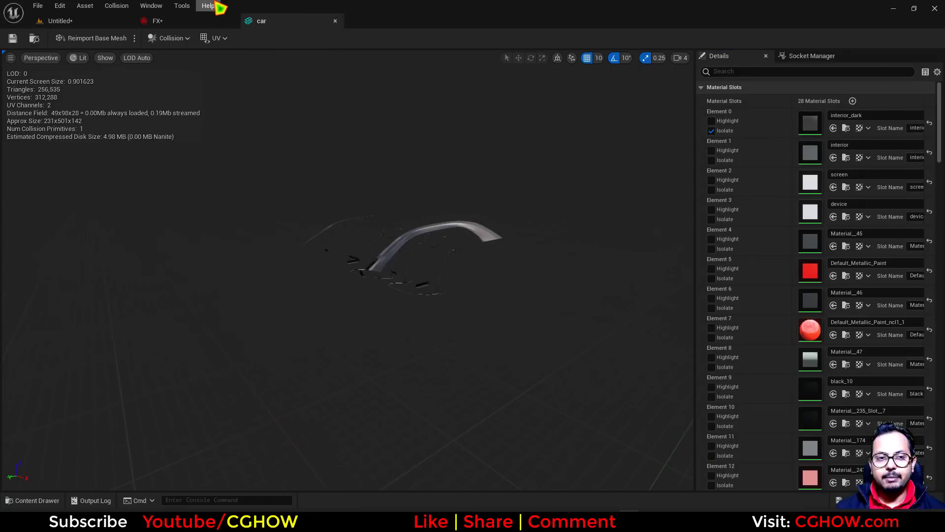
Step: Add four entries to the allowed materials in Static Mesh Location's Section Filter, and return to the car's material slots
{"action": "left_click", "coordinate": [211, 22]}
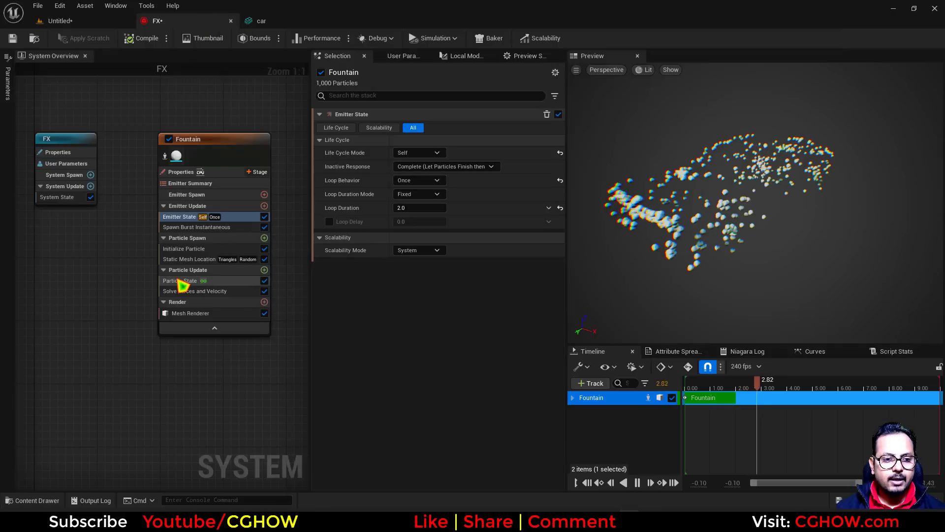
{"action": "left_click", "coordinate": [186, 259]}
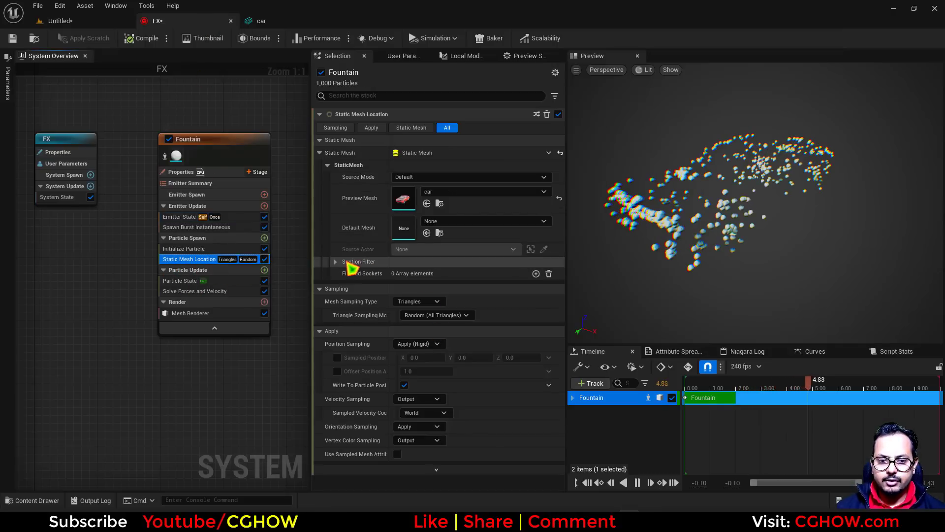
{"action": "left_click", "coordinate": [336, 263]}
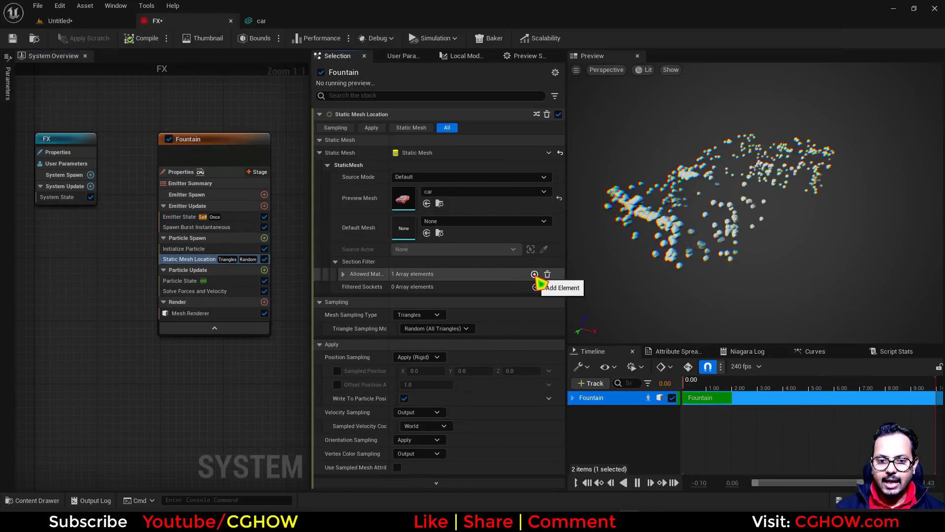
{"action": "left_click", "coordinate": [535, 274]}
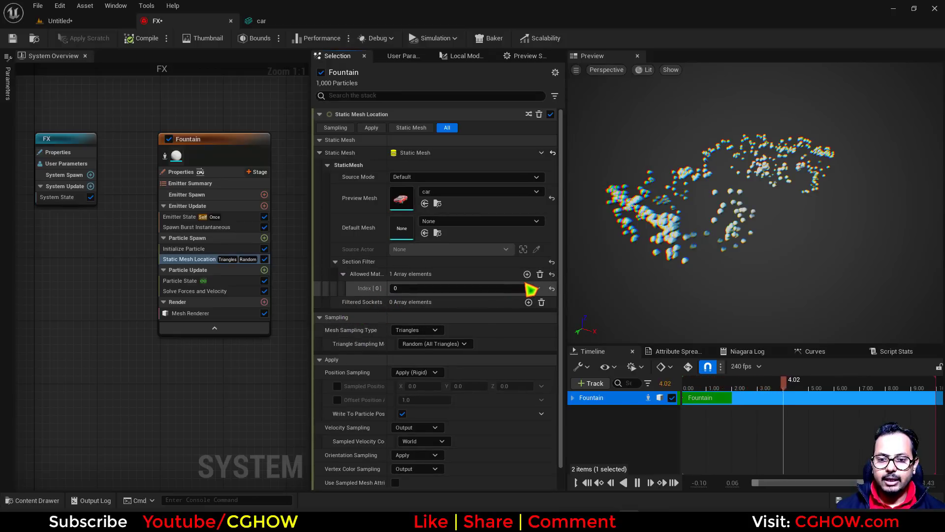
{"action": "left_click", "coordinate": [527, 273]}
{"action": "left_click", "coordinate": [527, 273]}
{"action": "left_click", "coordinate": [526, 274]}
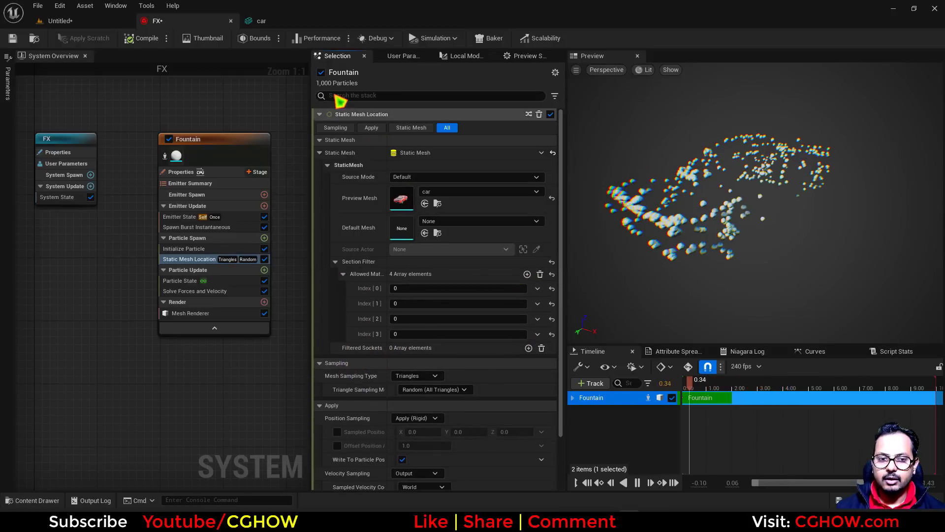
{"action": "left_click", "coordinate": [270, 25]}
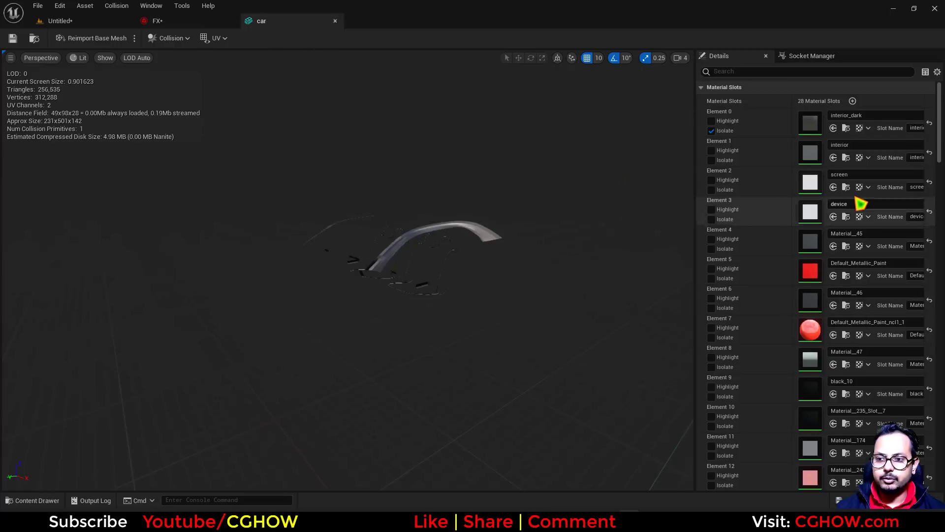
Step: Delete three of the four allowed material entries, keeping index 0, and check it against Element 0 in the car's material slots
{"action": "left_click", "coordinate": [208, 23]}
{"action": "left_click", "coordinate": [538, 334]}
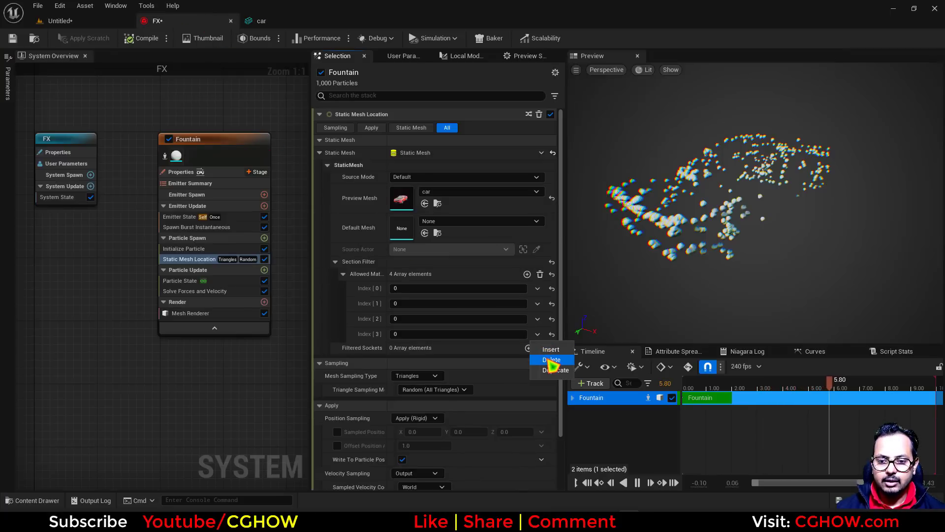
{"action": "left_click", "coordinate": [551, 360]}
{"action": "left_click", "coordinate": [537, 318]}
{"action": "left_click", "coordinate": [552, 344]}
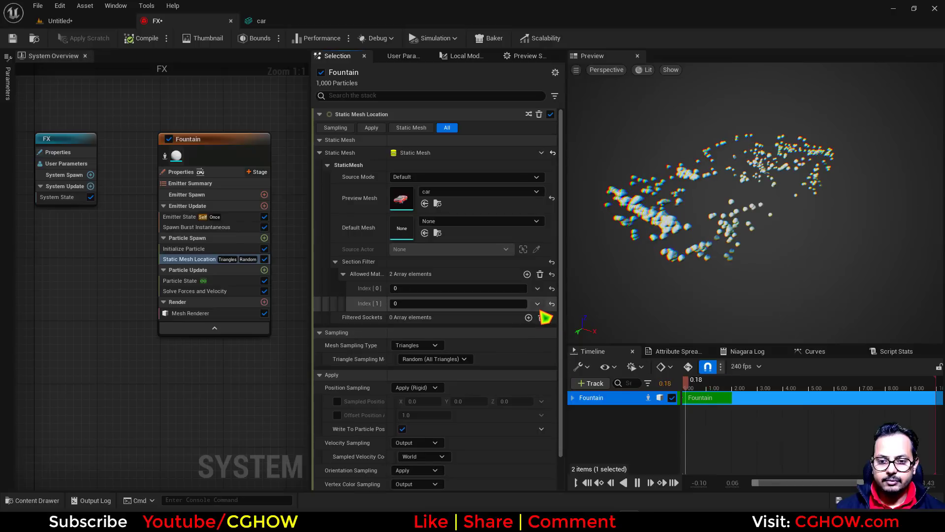
{"action": "left_click", "coordinate": [538, 304]}
{"action": "left_click", "coordinate": [551, 329]}
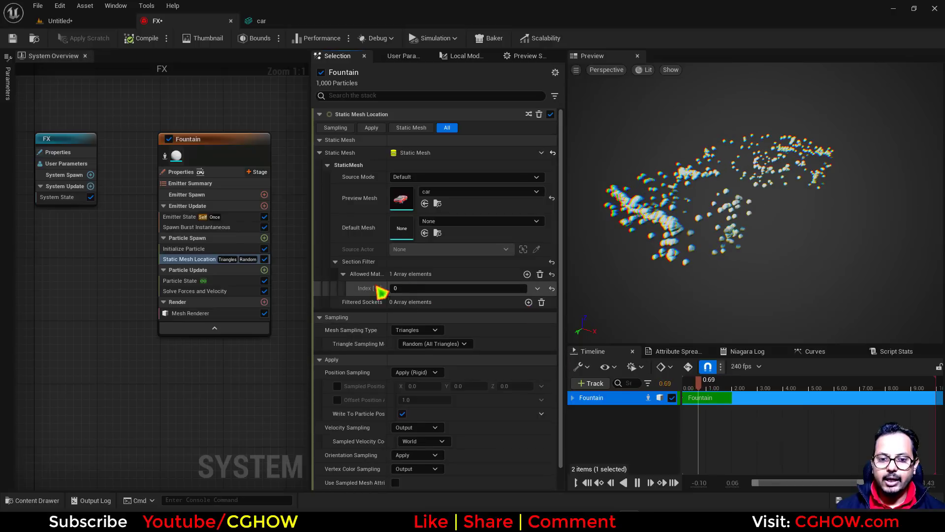
{"action": "left_click", "coordinate": [434, 291]}
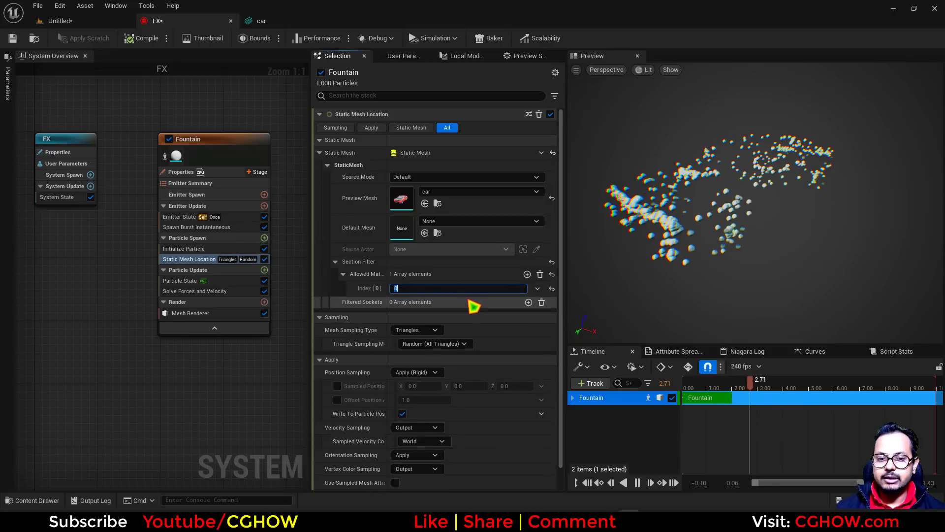
{"action": "left_click", "coordinate": [261, 21]}
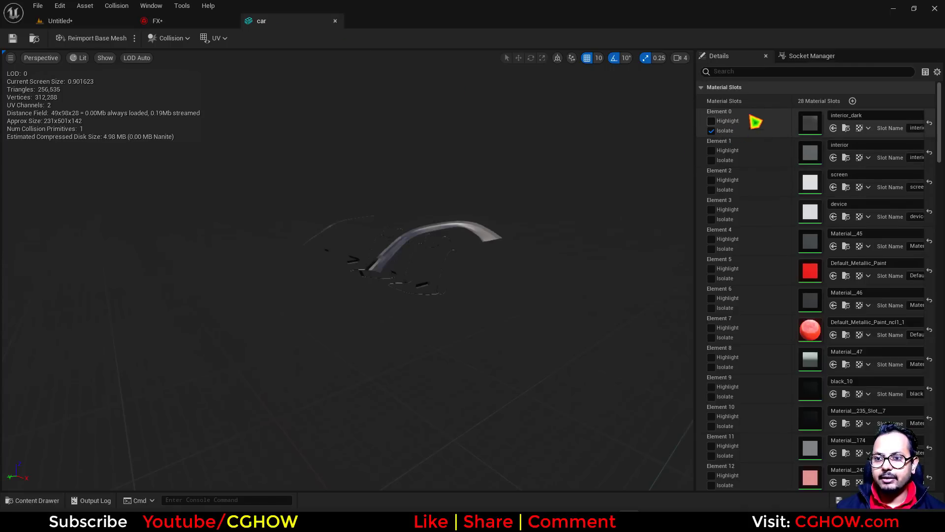
{"action": "left_click", "coordinate": [212, 22]}
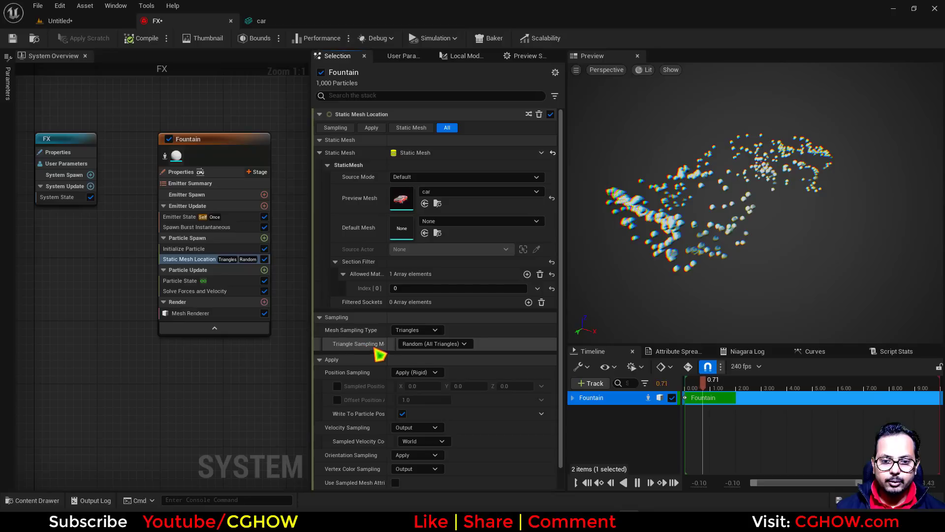
Step: Set the Triangle Sampling Mode to Random (Section Filter) in Static Mesh Location, and compare the particles with the car in the level
{"action": "left_click", "coordinate": [422, 330]}
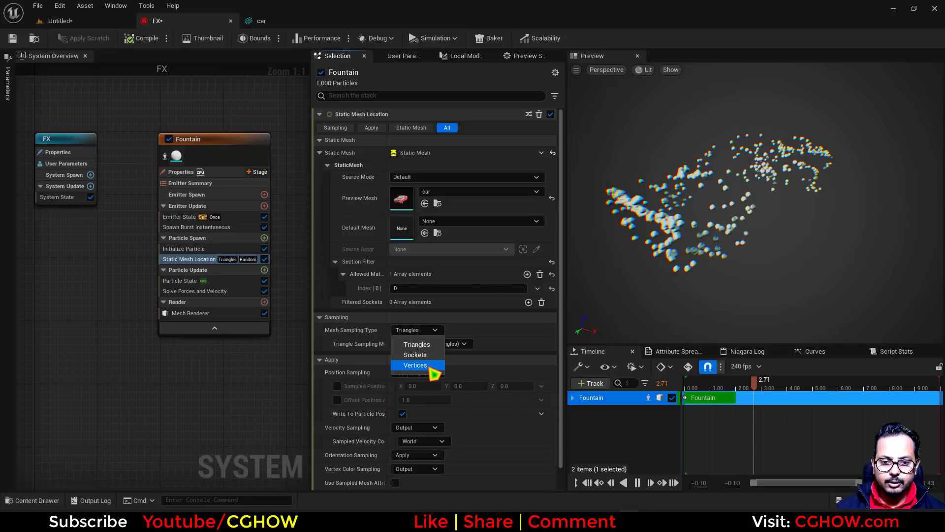
{"action": "left_click", "coordinate": [453, 354]}
{"action": "left_click", "coordinate": [449, 348]}
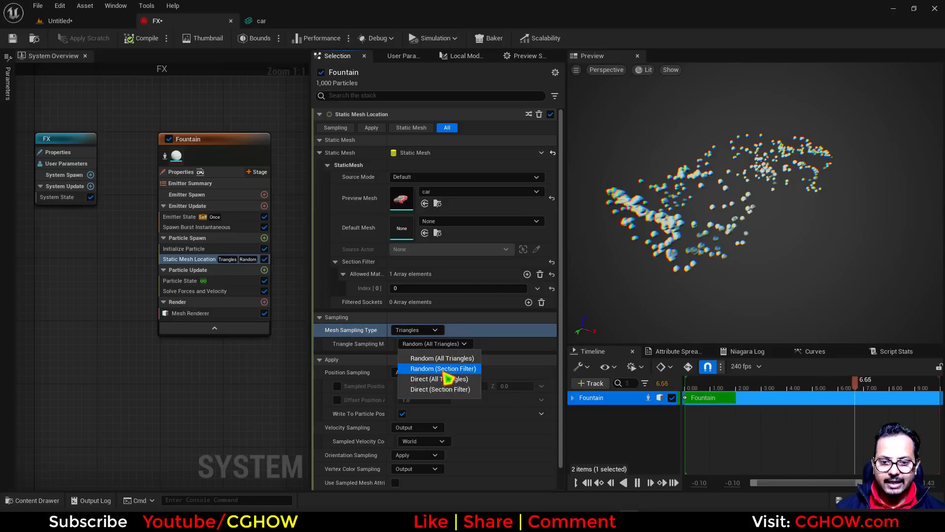
{"action": "left_click", "coordinate": [439, 368]}
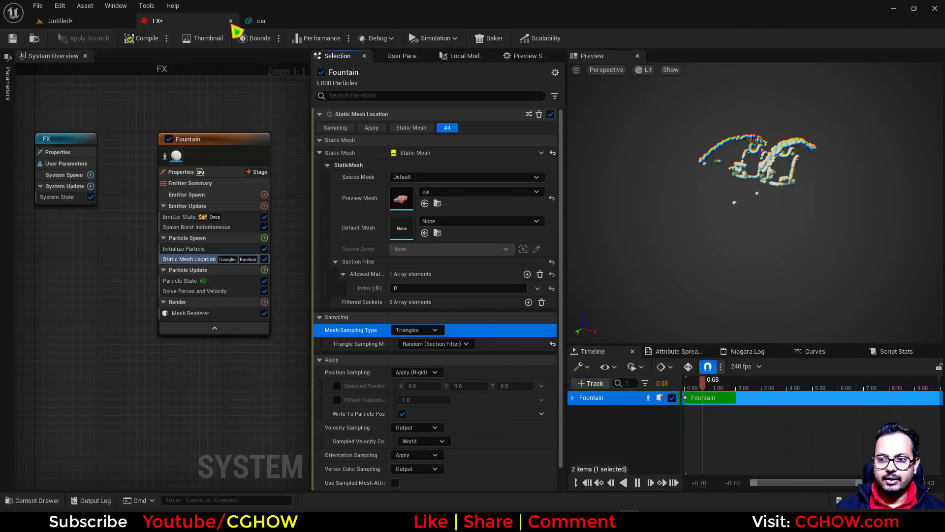
{"action": "left_click", "coordinate": [94, 22]}
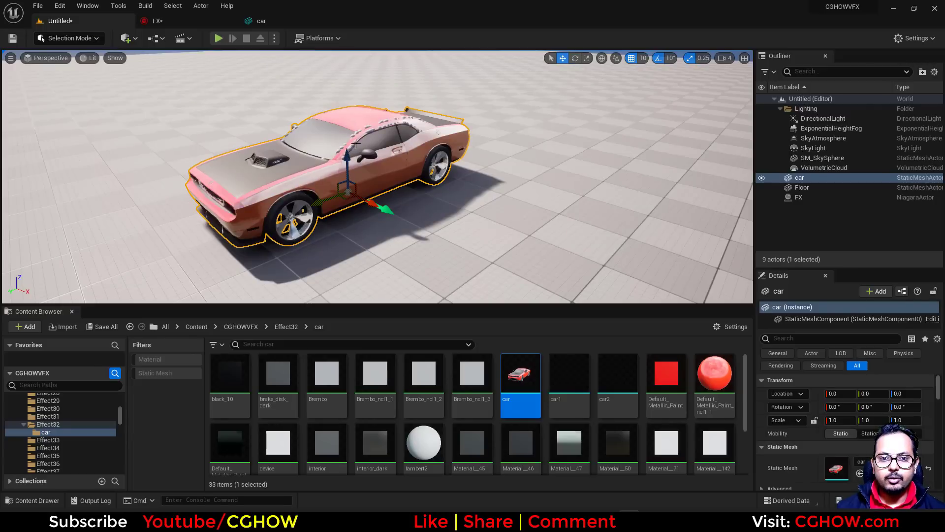
{"action": "left_click", "coordinate": [202, 25]}
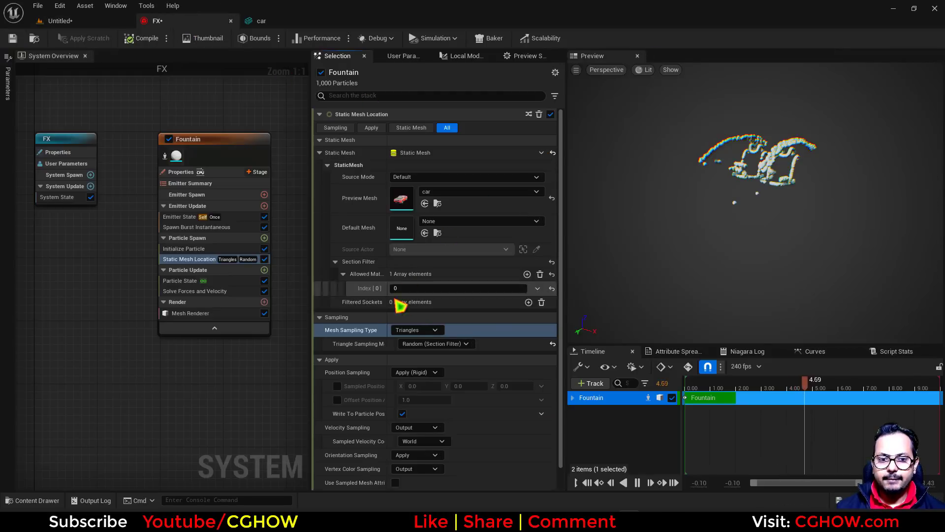
Step: Try 1, 4, 6, 10 and 5 as the allowed material index, comparing which car parts spawn particles
{"action": "left_click", "coordinate": [416, 289]}
{"action": "type", "text": "2"}
{"action": "key", "text": "Return"}
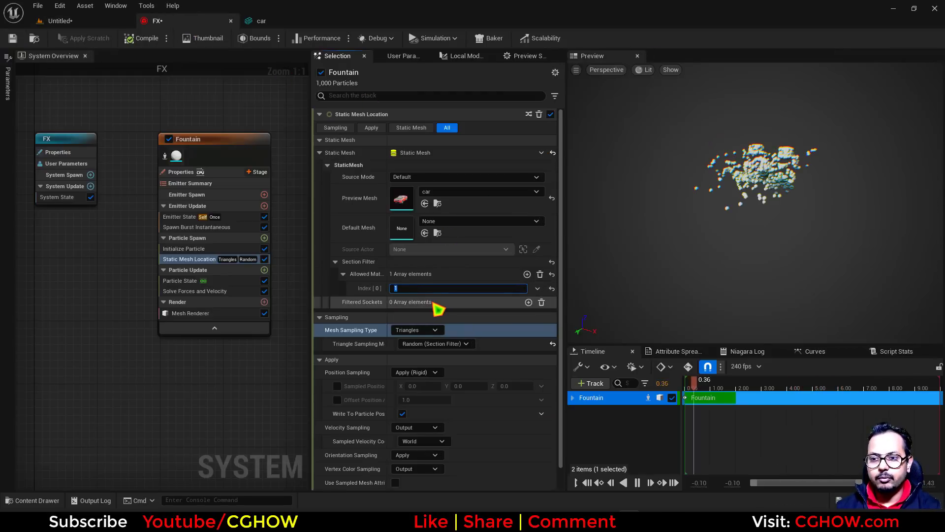
{"action": "type", "text": "4"}
{"action": "key", "text": "Return"}
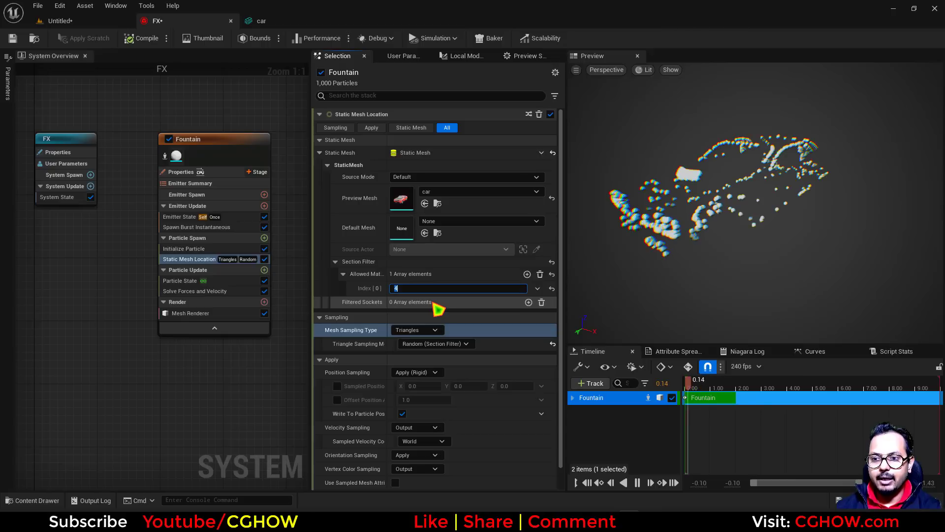
{"action": "type", "text": "5"}
{"action": "key", "text": "Return"}
{"action": "type", "text": "6"}
{"action": "key", "text": "Return"}
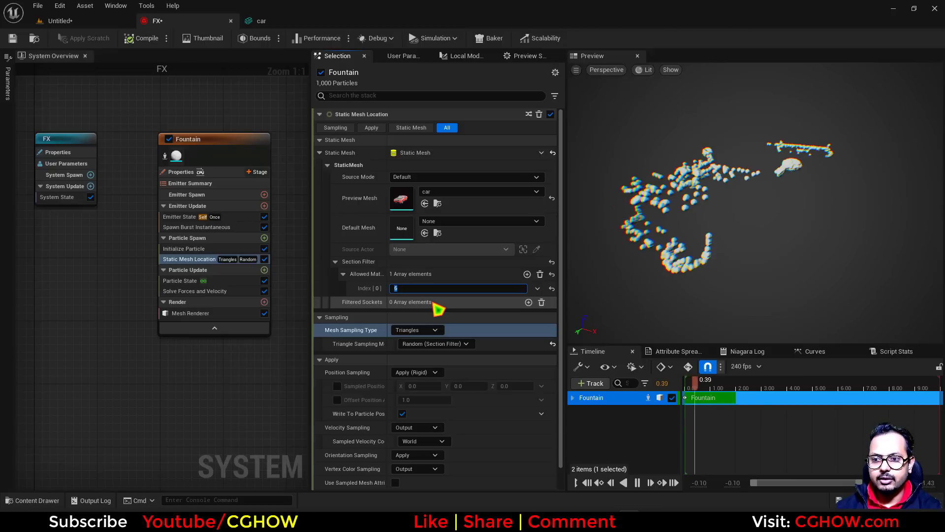
{"action": "key", "text": "Return"}
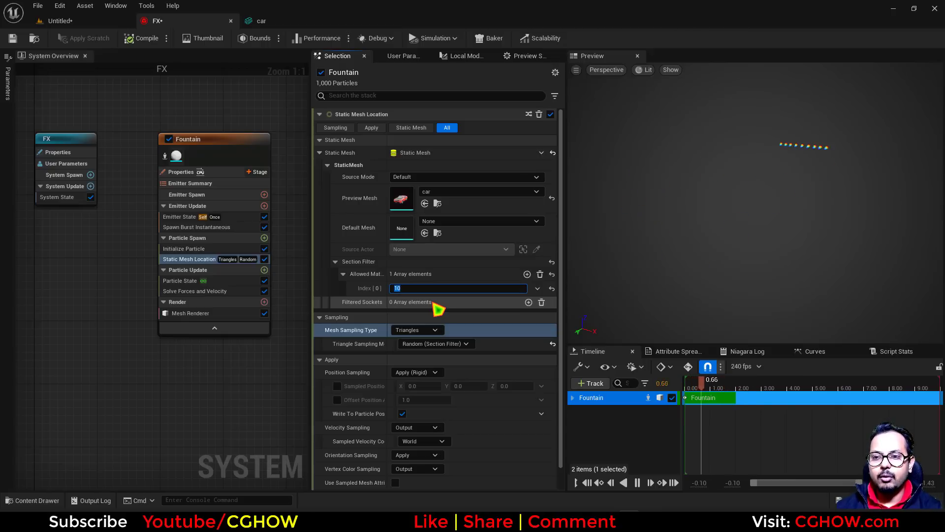
{"action": "key", "text": "Return"}
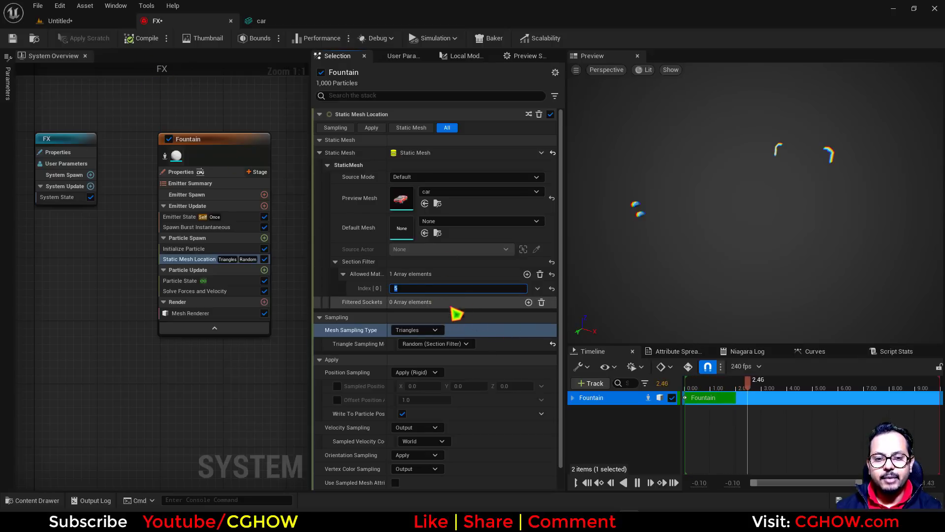
Step: Add a second allowed material entry to the Section Filter and set the first entry to 0
{"action": "left_click", "coordinate": [527, 274]}
{"action": "left_click", "coordinate": [413, 289]}
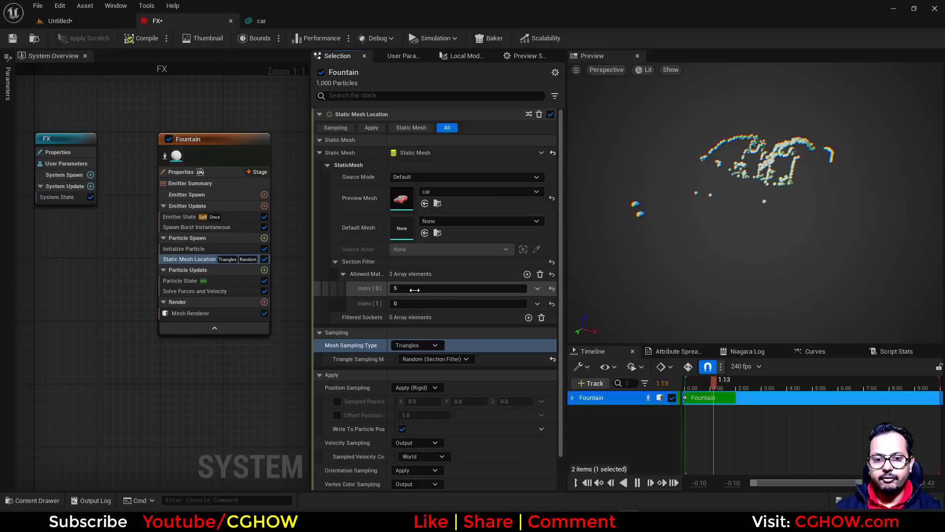
{"action": "type", "text": "1"}
{"action": "key", "text": "Return"}
Step: Try 2, 10 and 50 in the second allowed material entry to compare combined sections in the preview
{"action": "key", "text": "Return"}
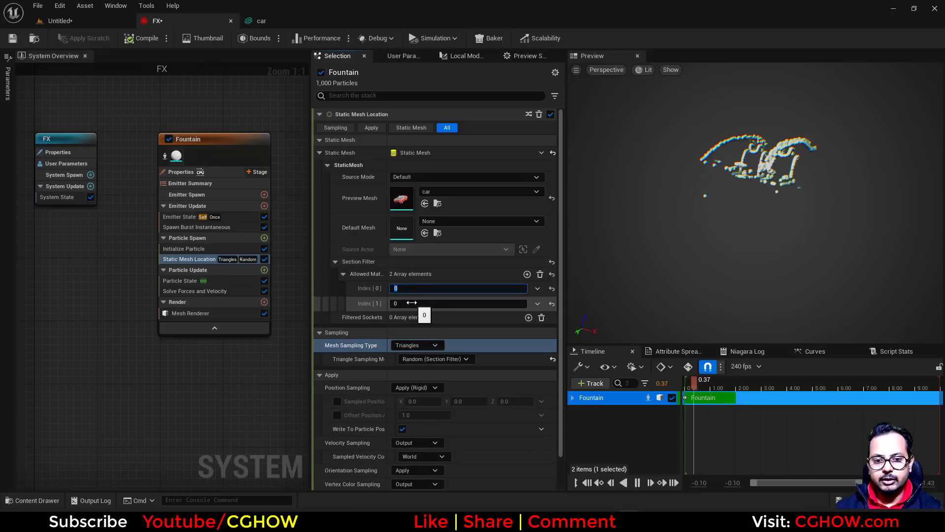
{"action": "left_click", "coordinate": [411, 302]}
{"action": "type", "text": "2"}
{"action": "key", "text": "BackSpace"}
{"action": "type", "text": "5"}
{"action": "key", "text": "Return"}
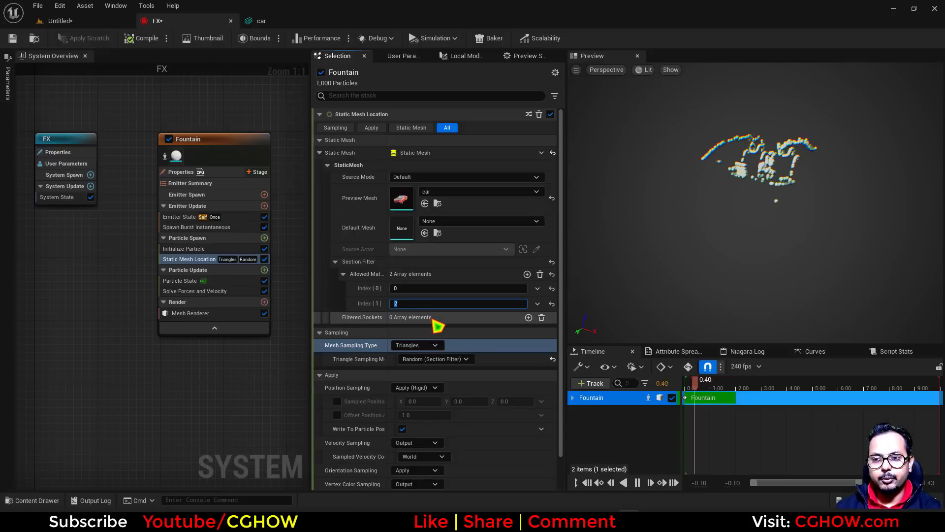
{"action": "type", "text": "10"}
{"action": "key", "text": "Return"}
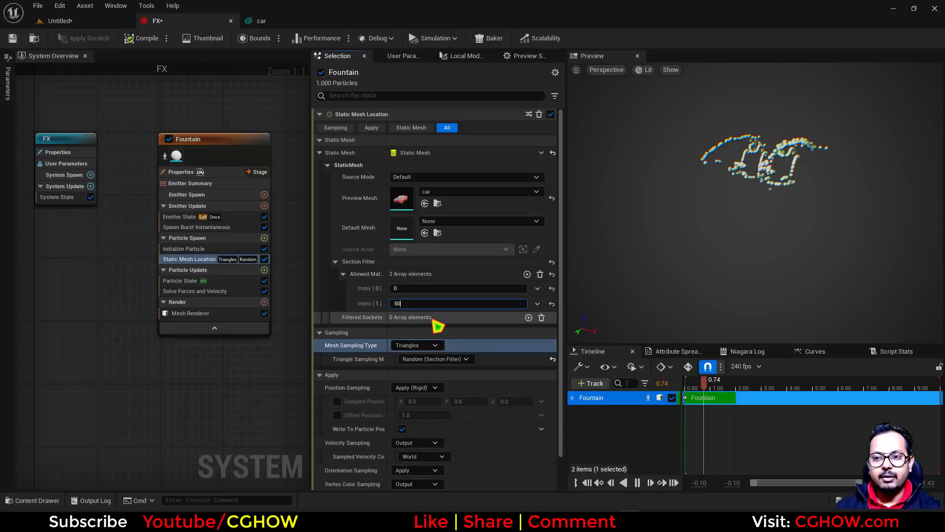
{"action": "key", "text": "Return"}
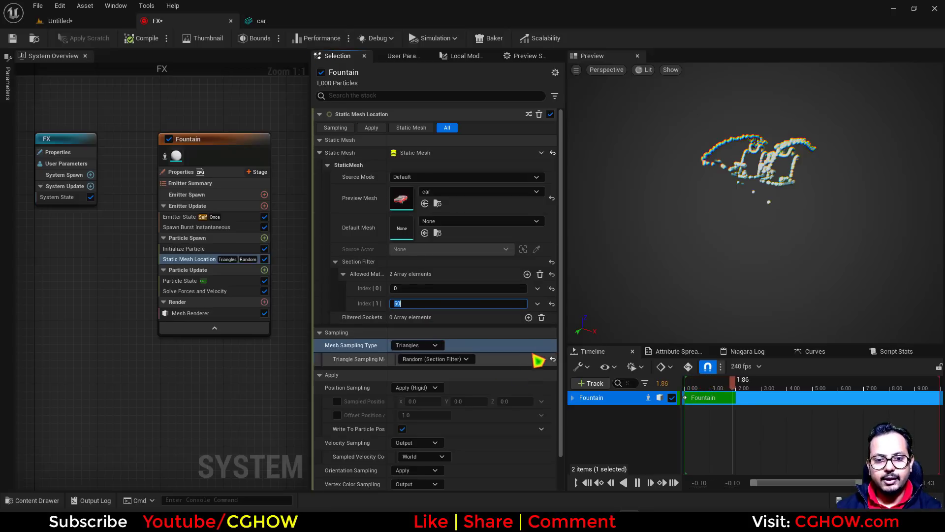
Step: Reset the second allowed material entry to its default and delete it from the Section Filter
{"action": "left_click", "coordinate": [552, 303]}
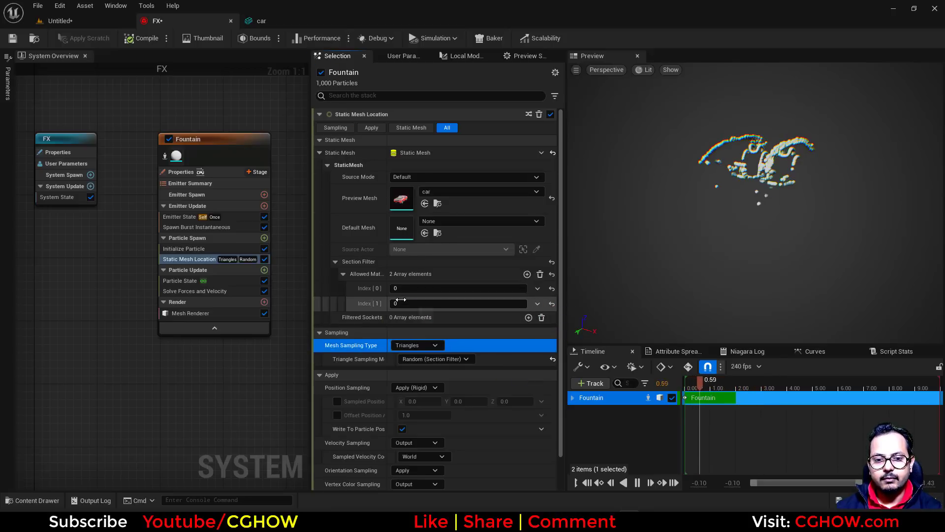
{"action": "left_click", "coordinate": [537, 303]}
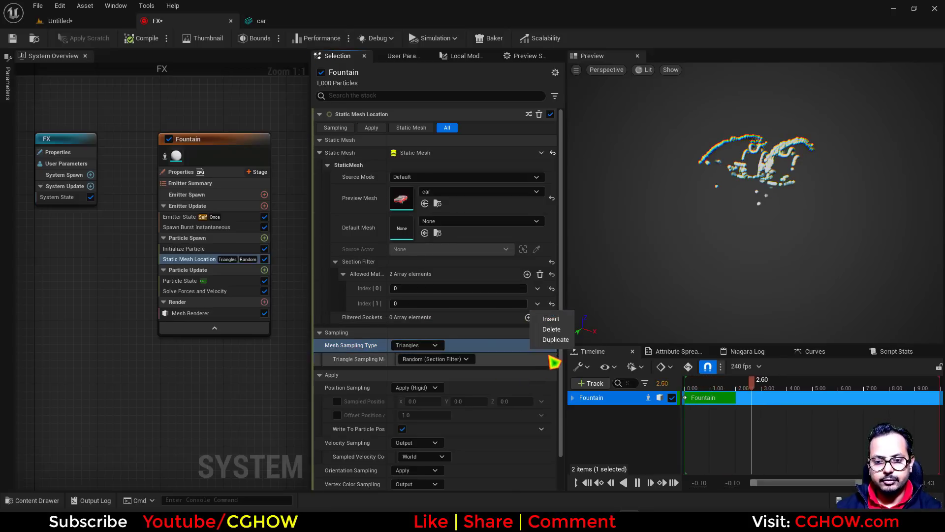
{"action": "left_click", "coordinate": [551, 327]}
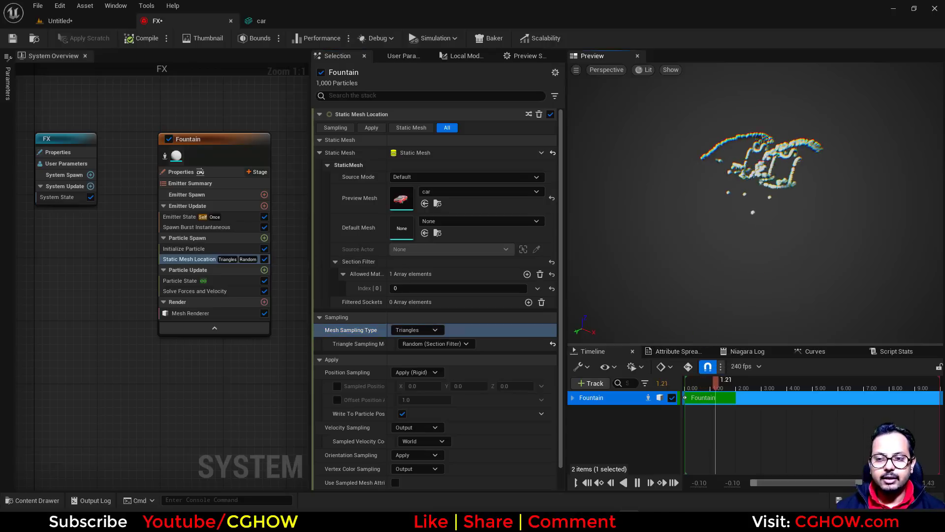